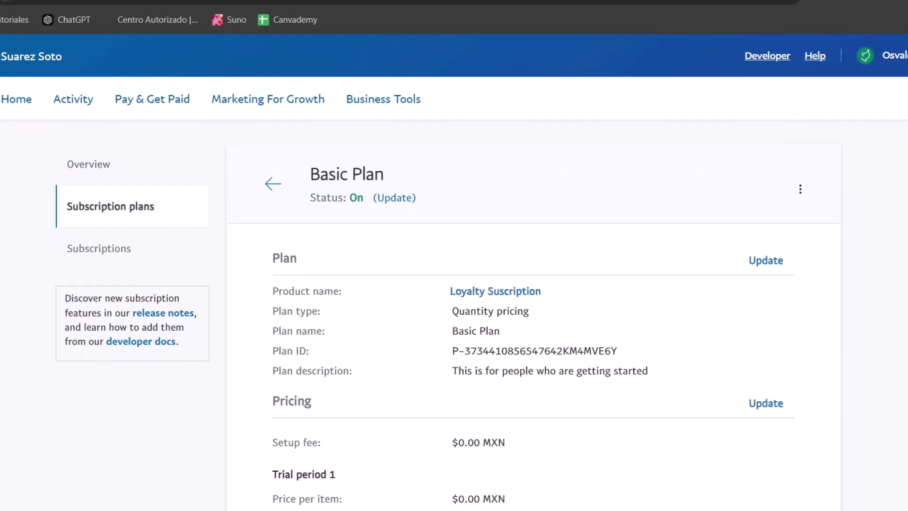
Step: Open the Basic Plan's pricing editor and enter 3 as the setup fee
scroll(448, 322, down, 2)
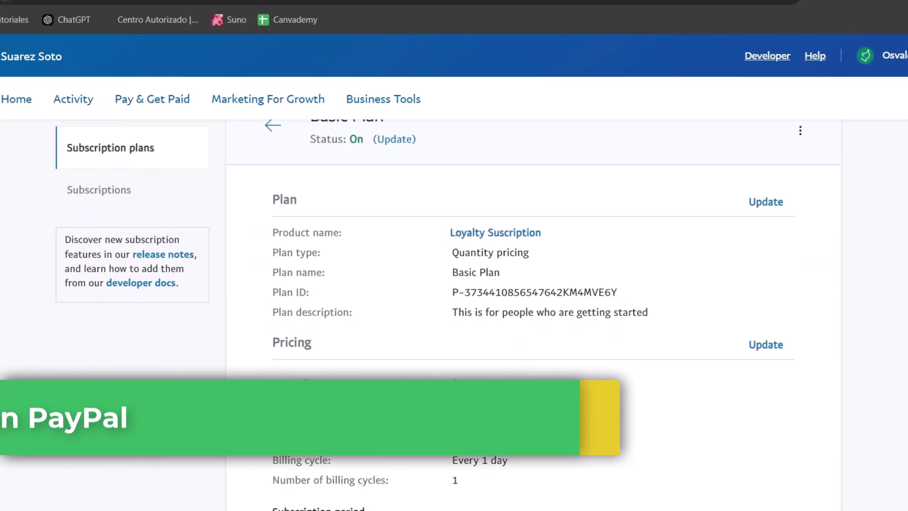
scroll(448, 321, down, 5)
scroll(447, 322, up, 4)
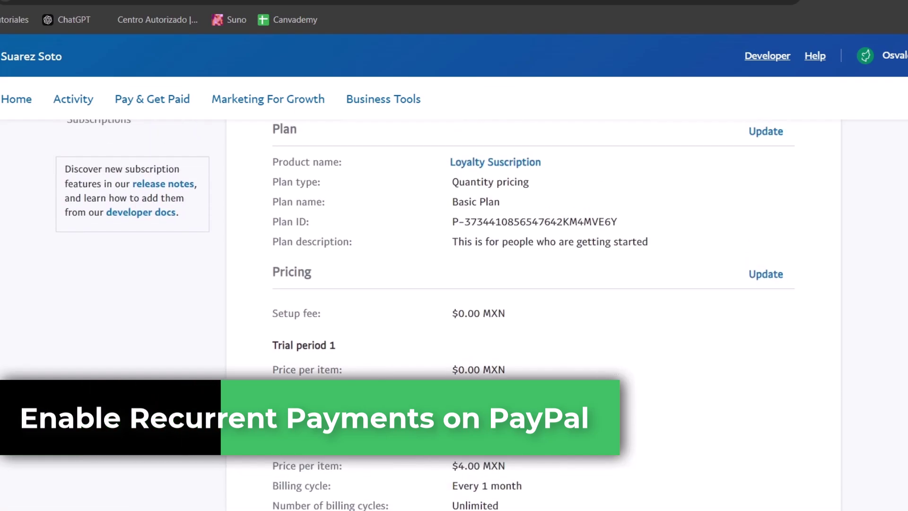
scroll(425, 315, up, 2)
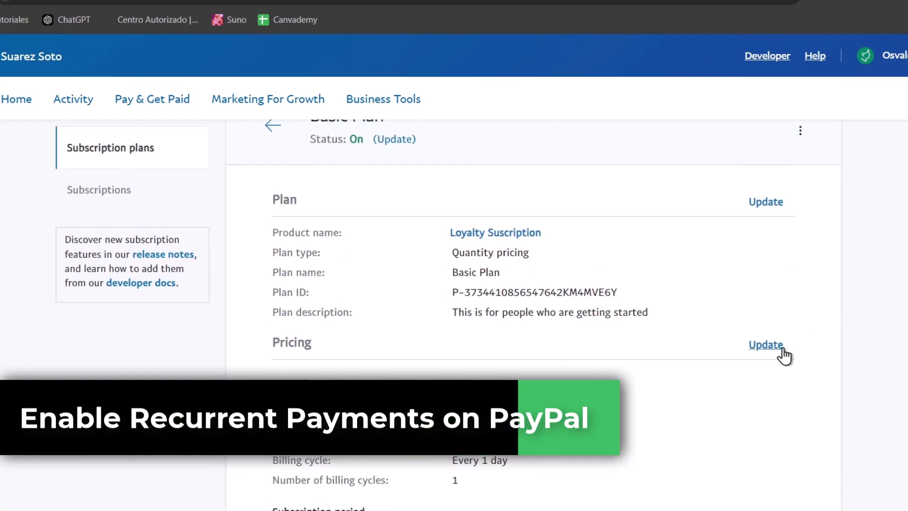
click(779, 350)
click(319, 401)
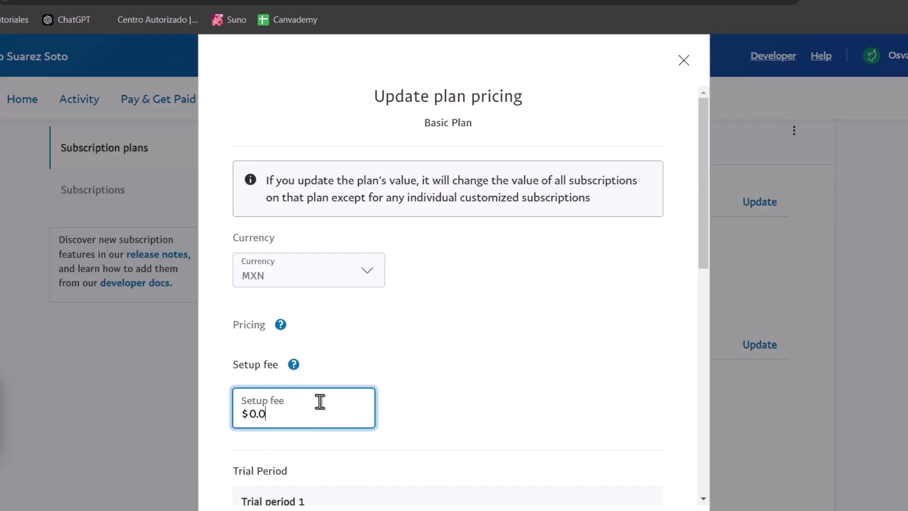
double_click(319, 401)
text(3)
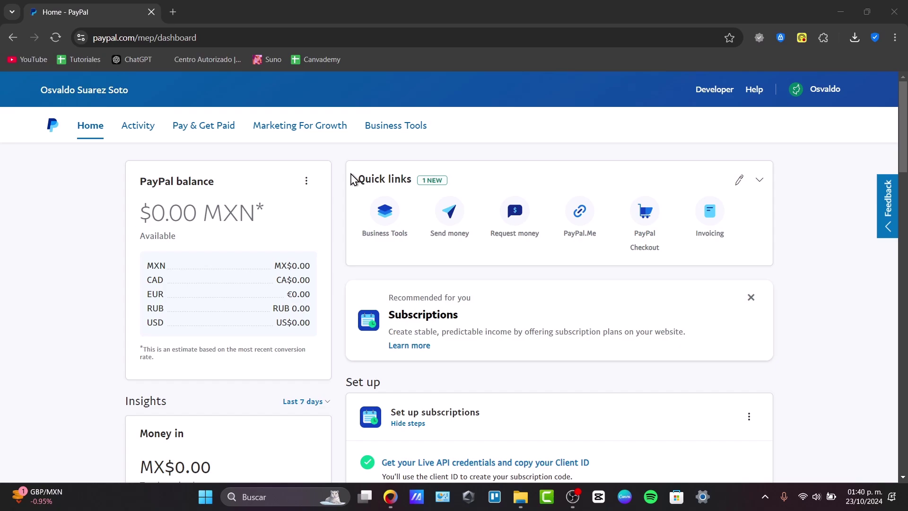
Step: Choose Account Settings from the account name menu to reach the Account access page
mouse_move(812, 108)
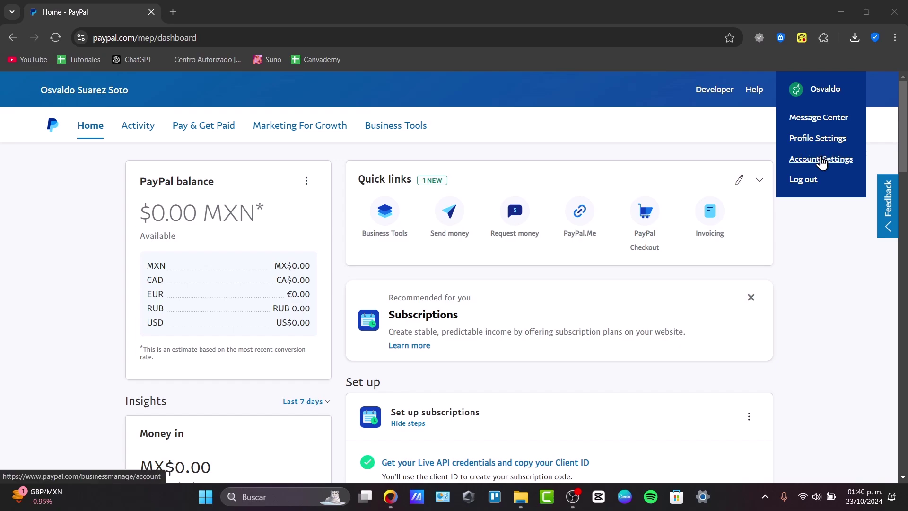
click(826, 162)
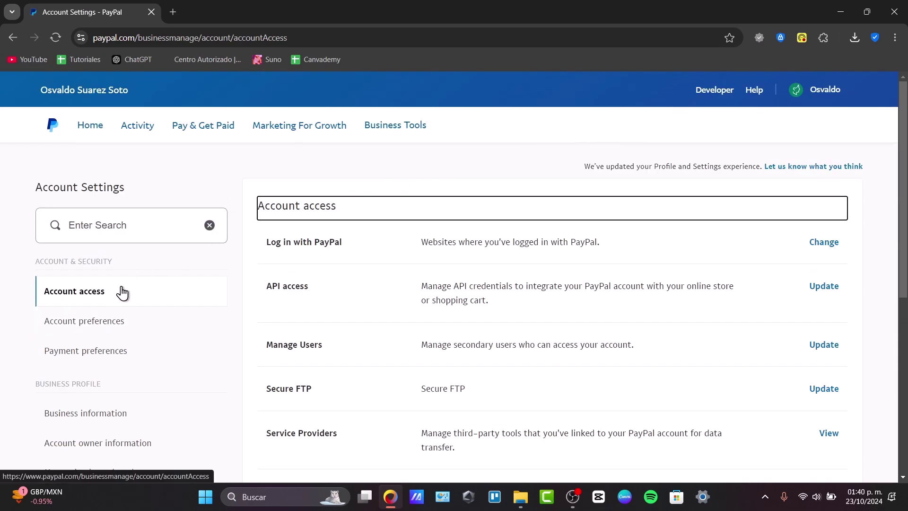
scroll(124, 300, down, 4)
scroll(128, 304, up, 4)
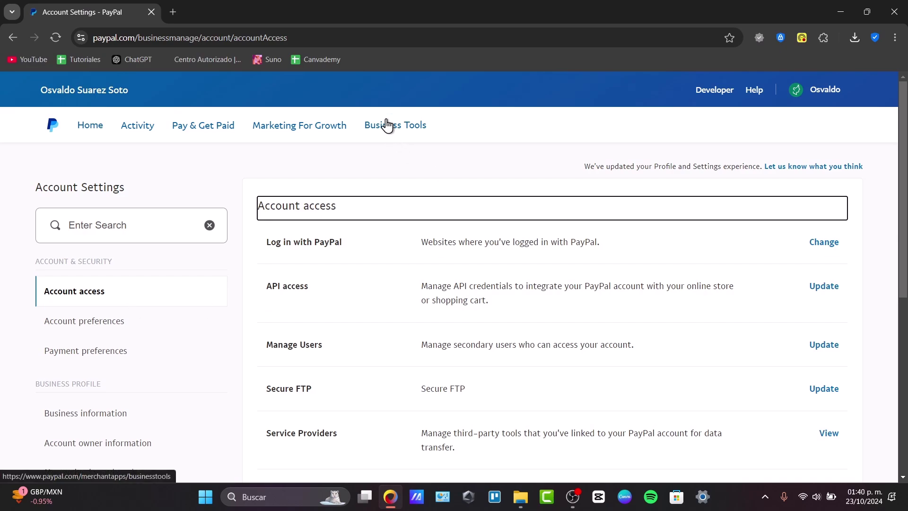
Step: Show Account preferences and check that the Account type reads Business
click(108, 326)
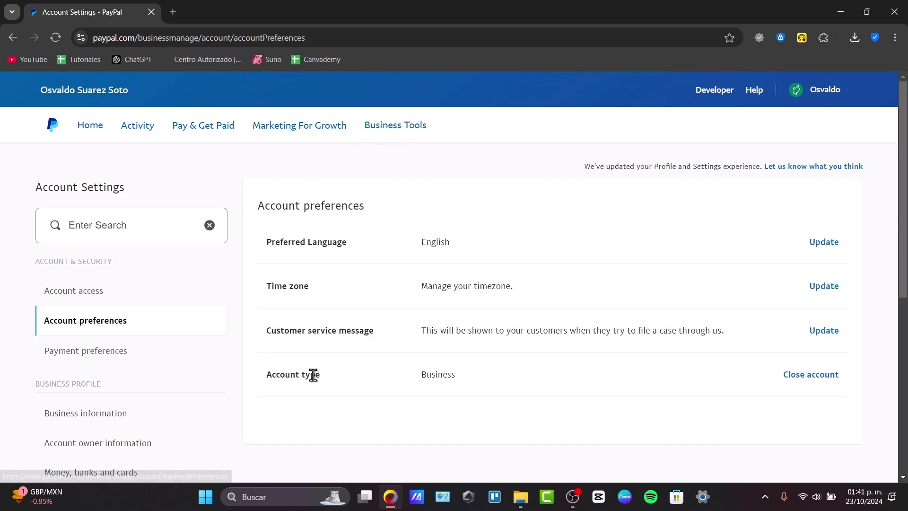
drag(303, 374, 272, 376)
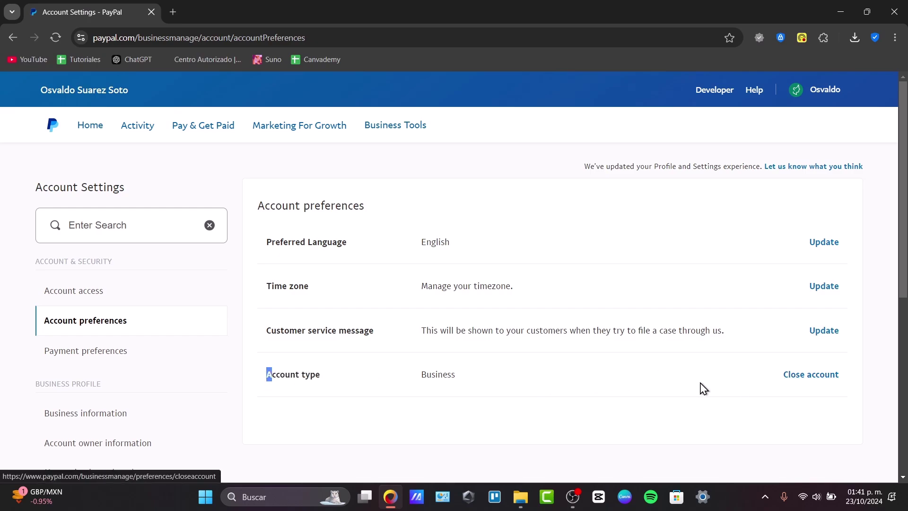
shift+click(404, 378)
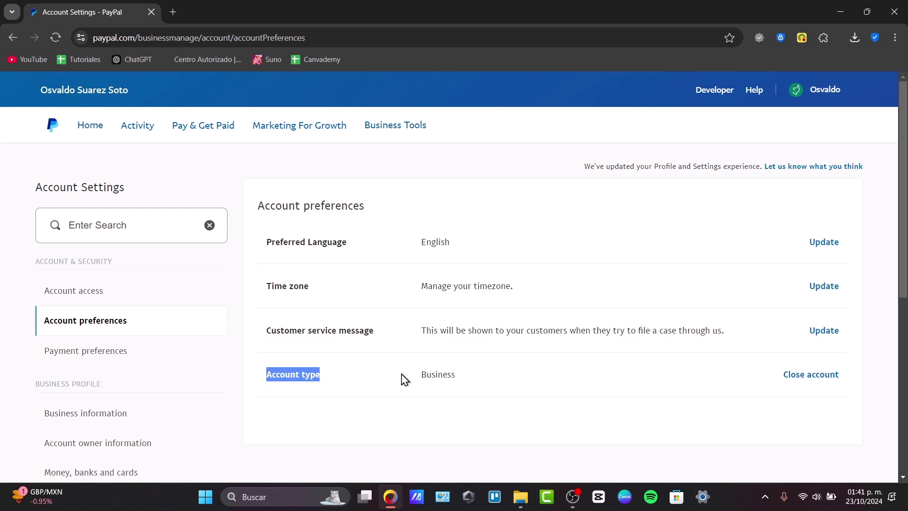
click(446, 374)
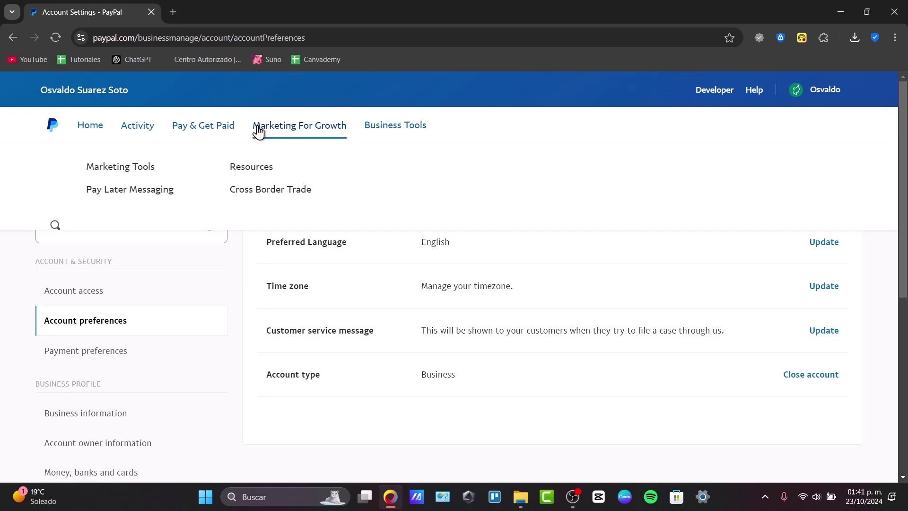
Step: Open Business Tools and scroll through the available tools to the Subscriptions card
click(418, 127)
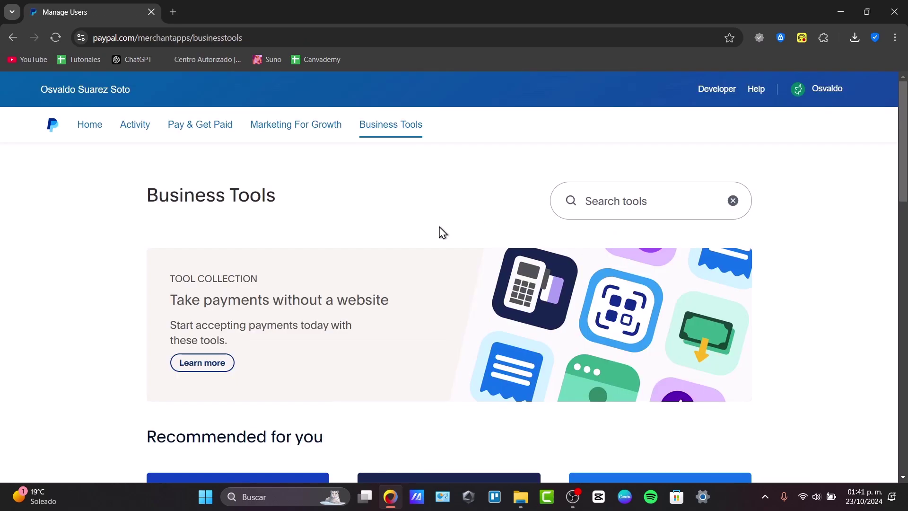
scroll(430, 226, down, 8)
scroll(429, 226, up, 4)
scroll(430, 225, down, 4)
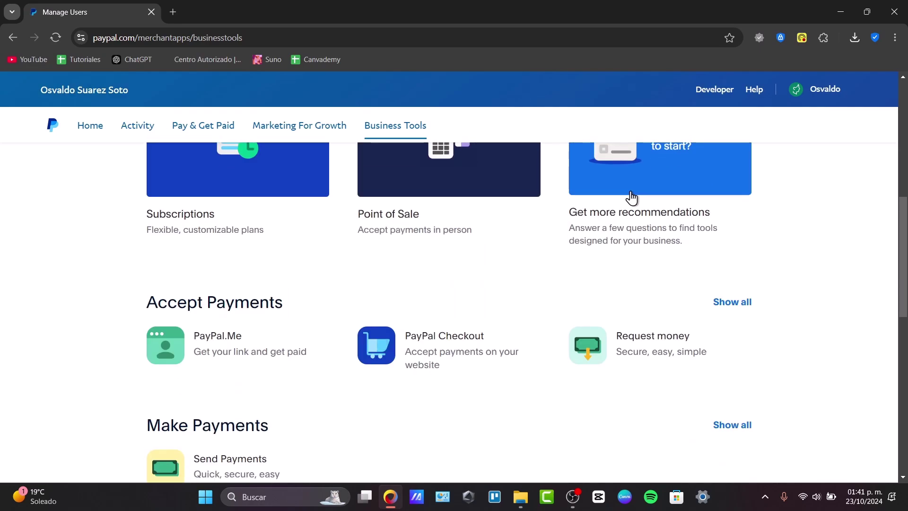
scroll(643, 340, down, 4)
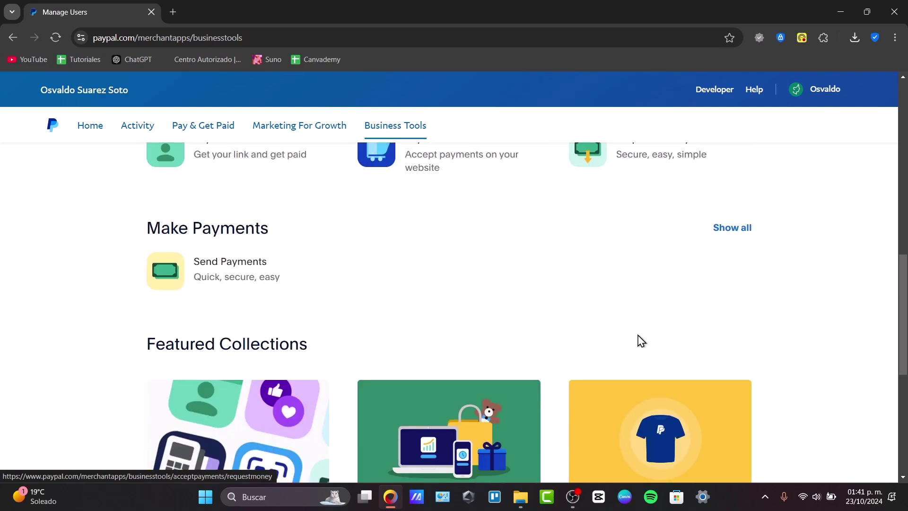
scroll(374, 262, down, 7)
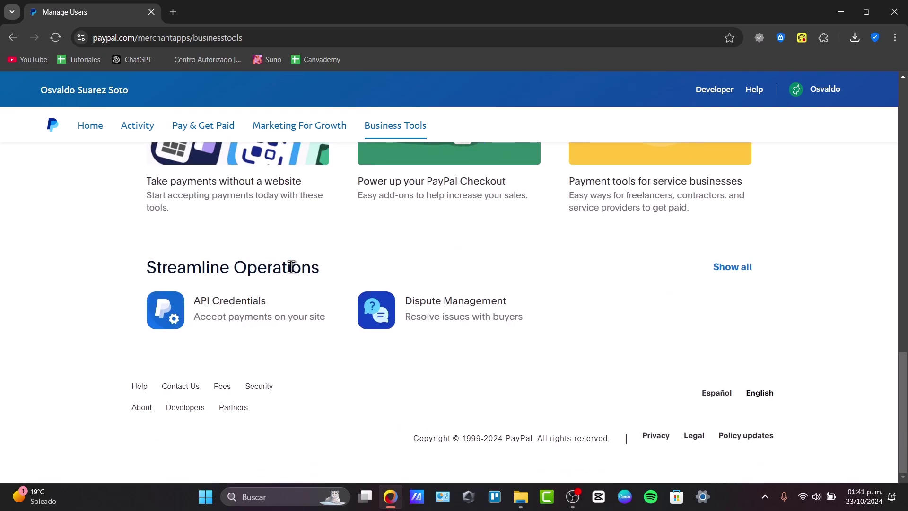
scroll(291, 266, up, 20)
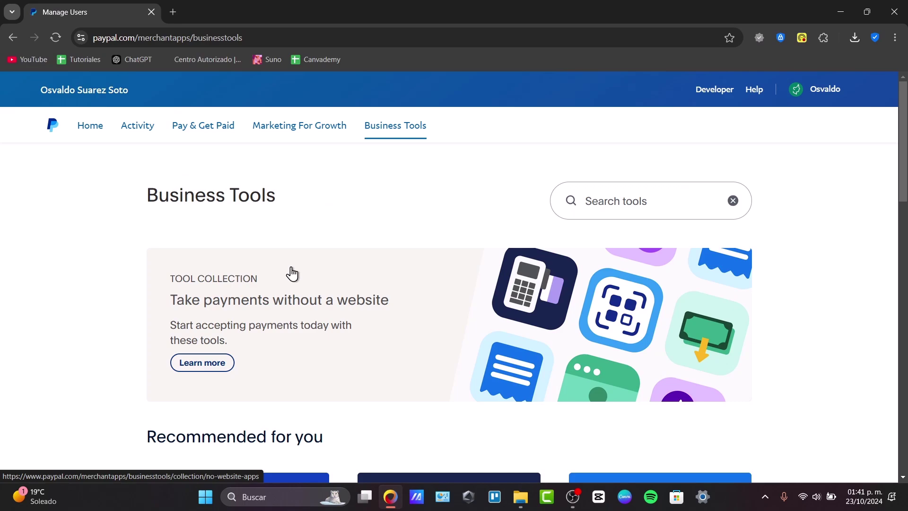
scroll(333, 271, down, 4)
Step: Open the Subscriptions tool and start setting up subscriptions
click(261, 324)
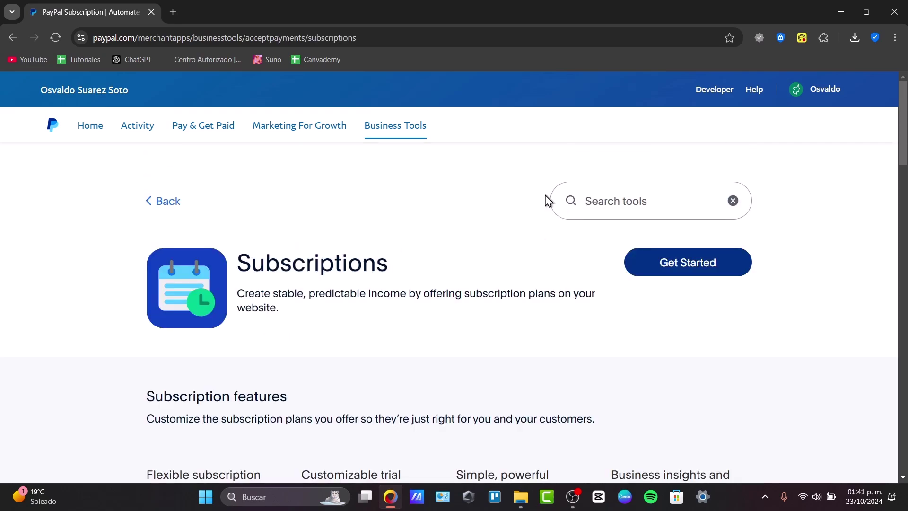
click(688, 263)
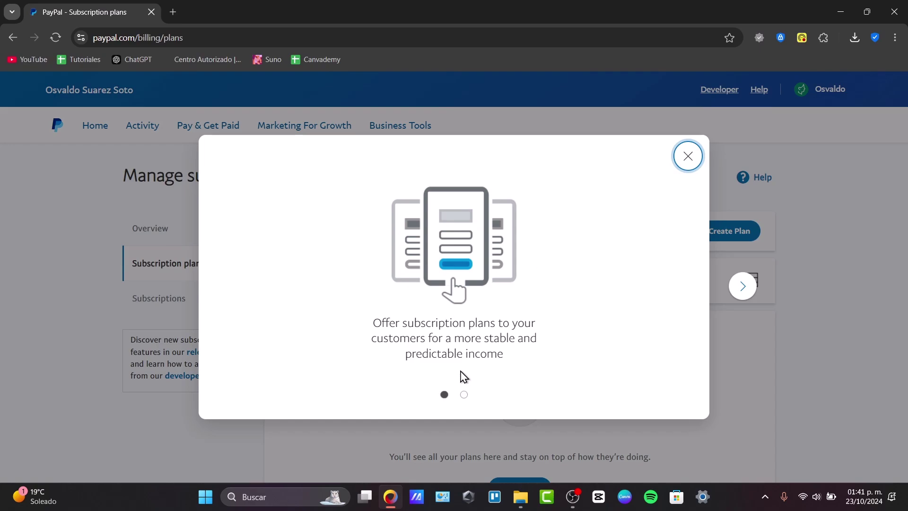
click(683, 278)
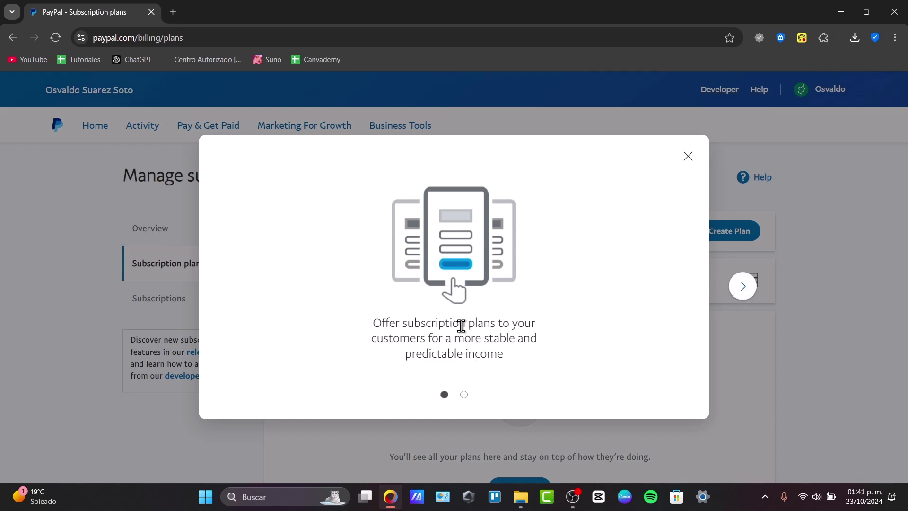
Step: Read through both introductory slides and finish the carousel
drag(460, 324, 523, 356)
click(538, 362)
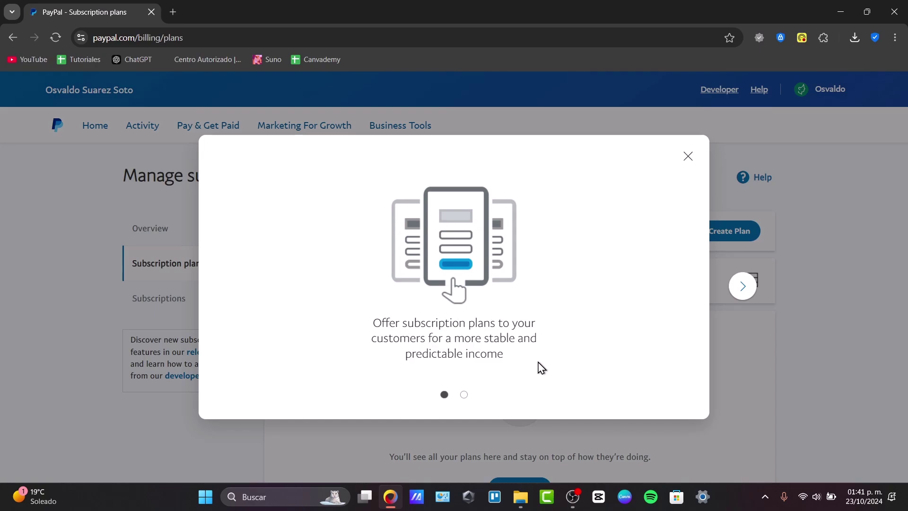
click(747, 286)
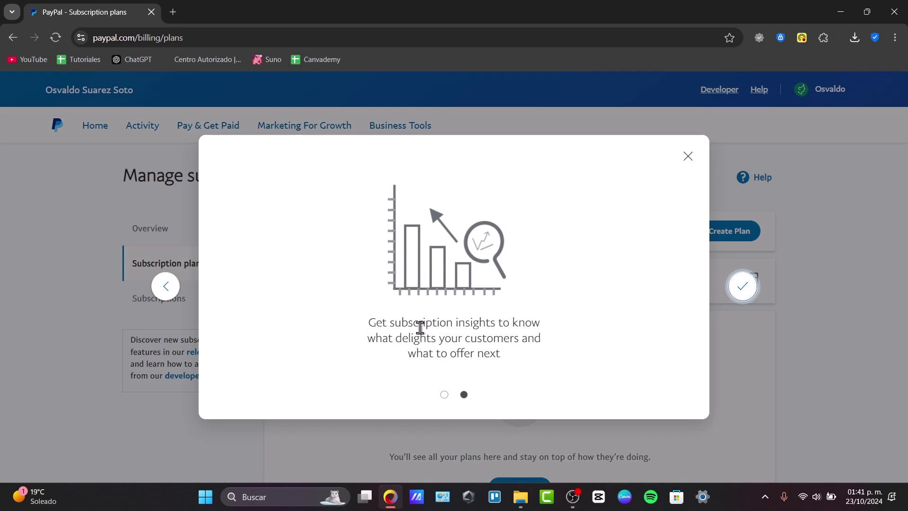
drag(407, 326, 541, 340)
click(529, 360)
click(746, 293)
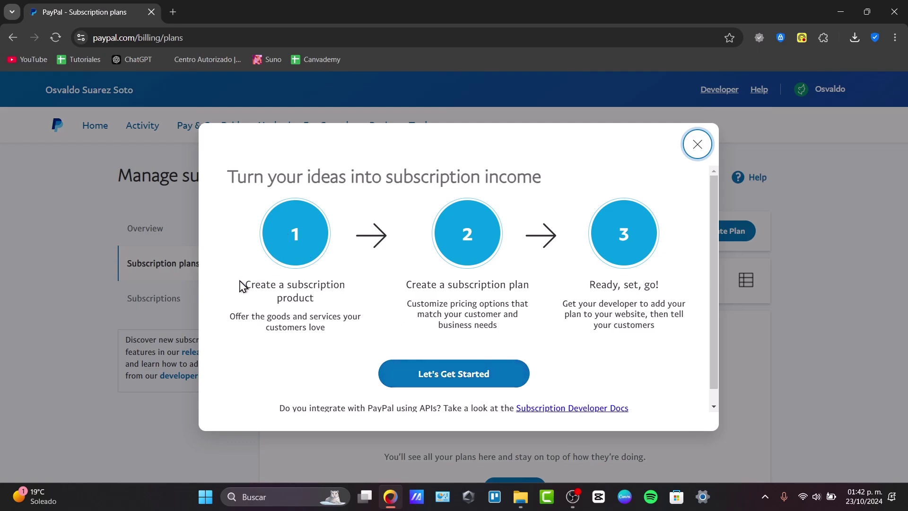
drag(242, 286, 691, 339)
click(692, 340)
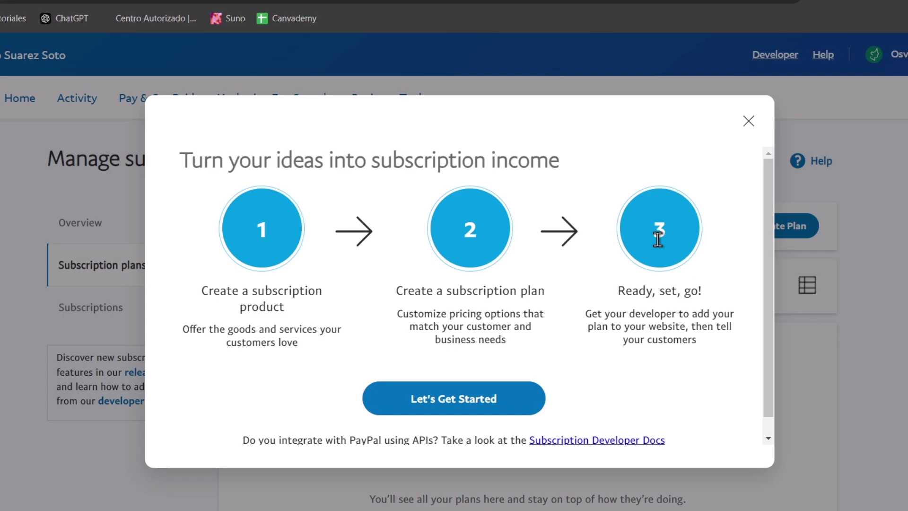
Step: Start a new product named 'Loyalty Suscription' with a loyalty pack membership description
click(451, 398)
scroll(648, 333, down, 5)
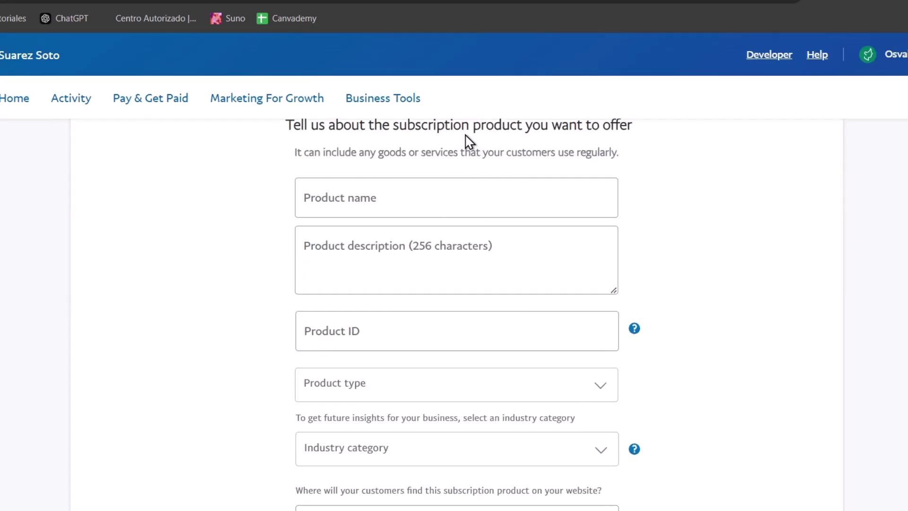
drag(464, 126, 658, 138)
click(790, 180)
scroll(701, 236, up, 1)
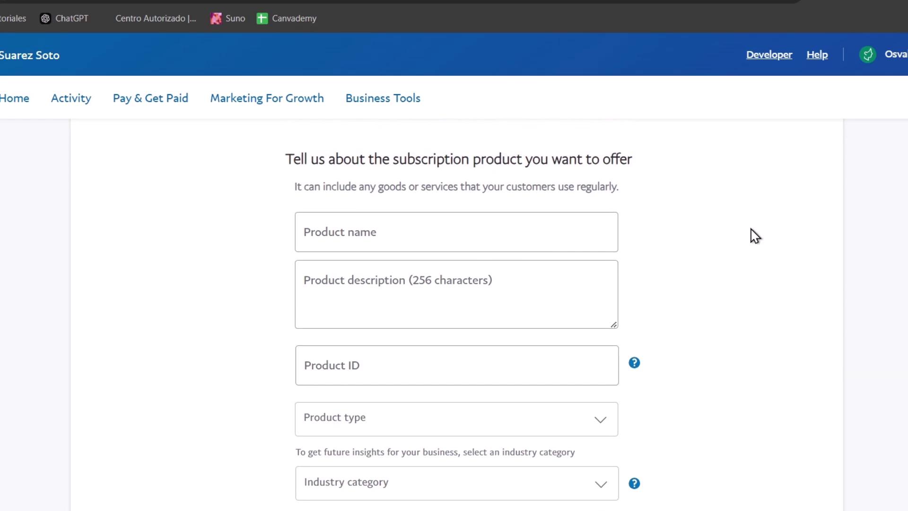
click(515, 224)
text(Loyalty Susc)
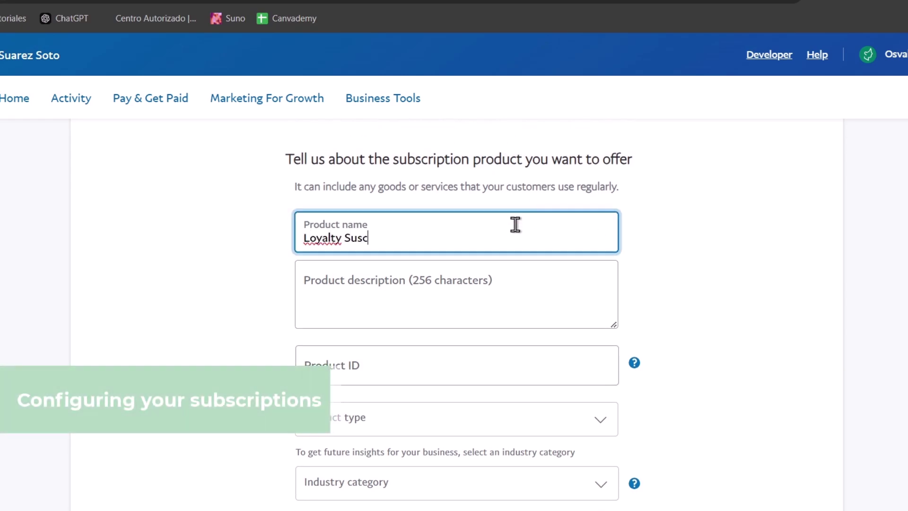
text(rpit)
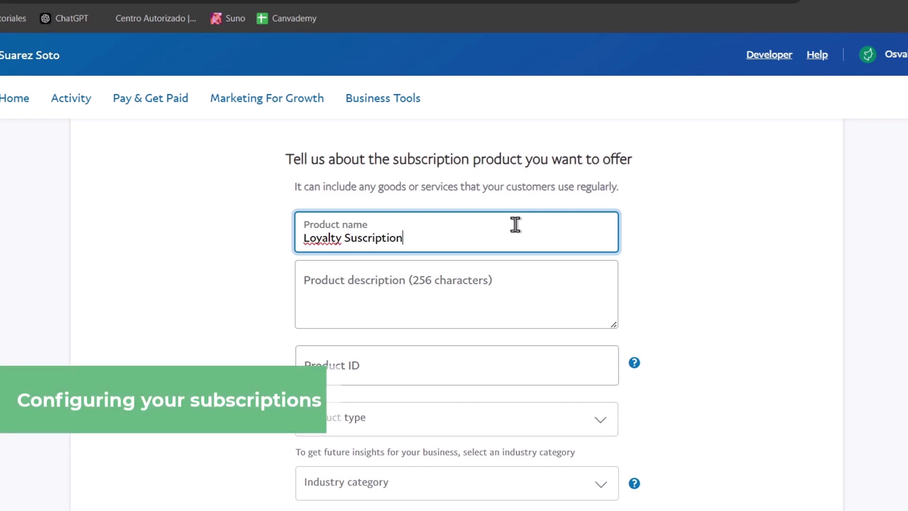
key(Tab)
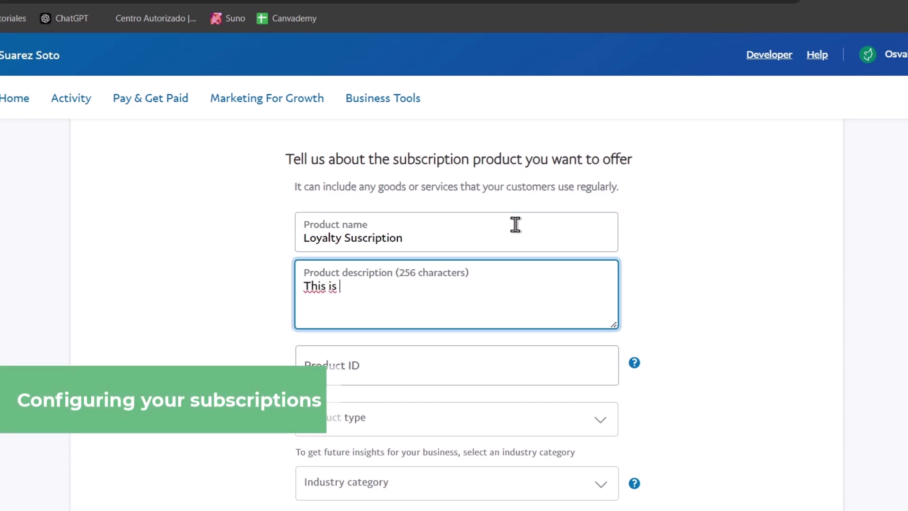
text(This is for people who are into the loyalty pack member)
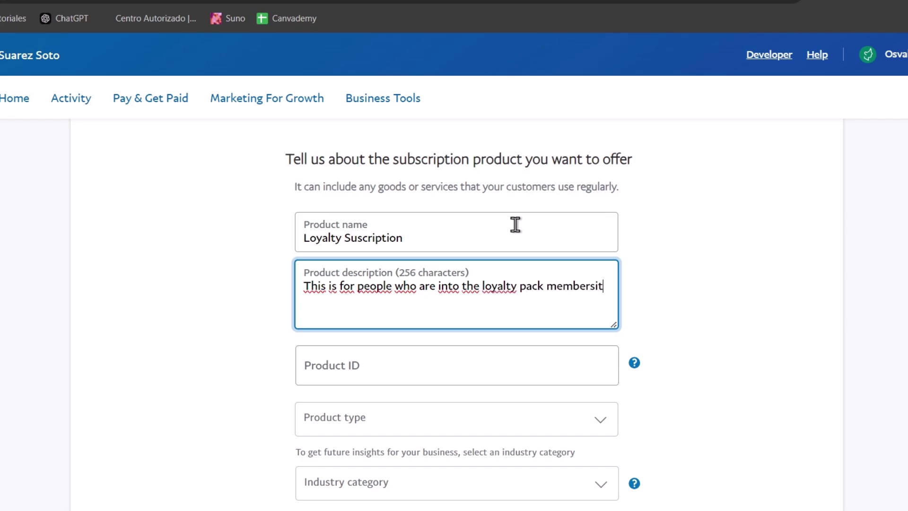
text(ship)
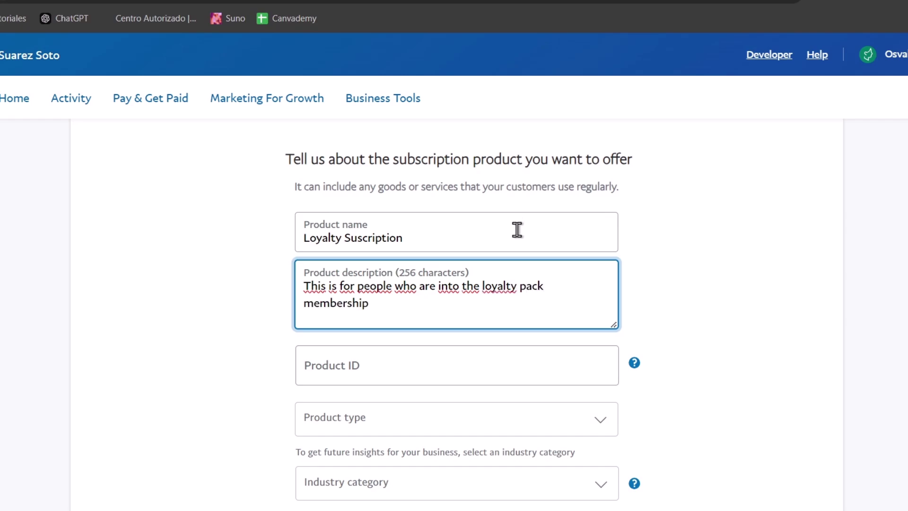
Step: Begin fixing the Product ID by deleting its stray letter
click(516, 360)
mouse_move(635, 369)
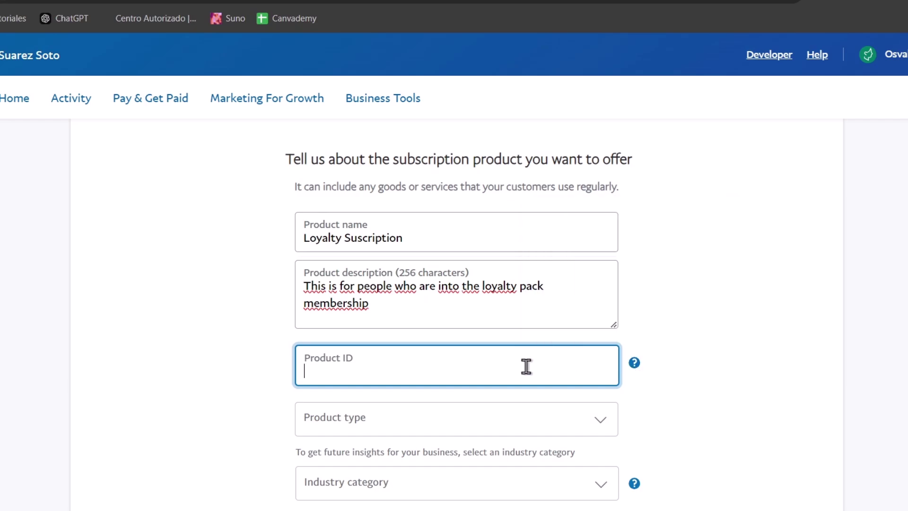
key(BackSpace)
Step: Complete the Product ID as LOYALPRO and set the product type to Services
text(OYALPRO)
click(557, 425)
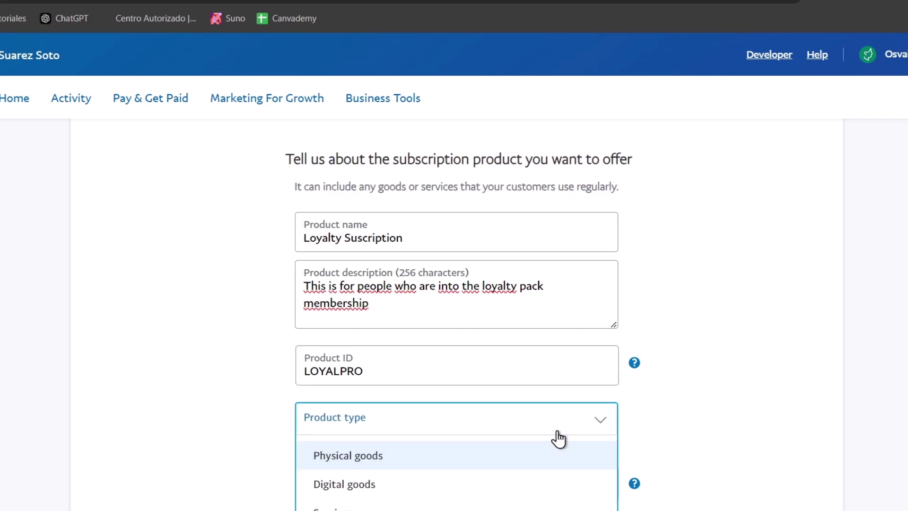
scroll(645, 431, down, 5)
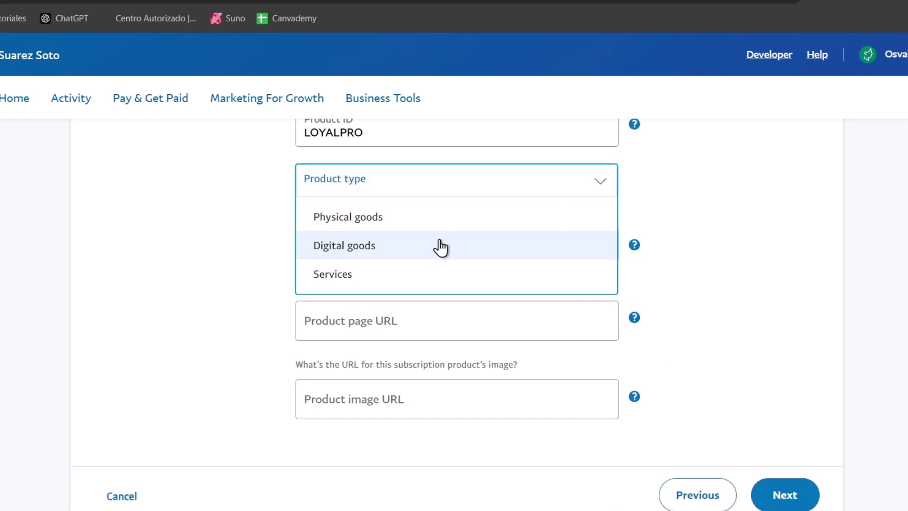
click(438, 277)
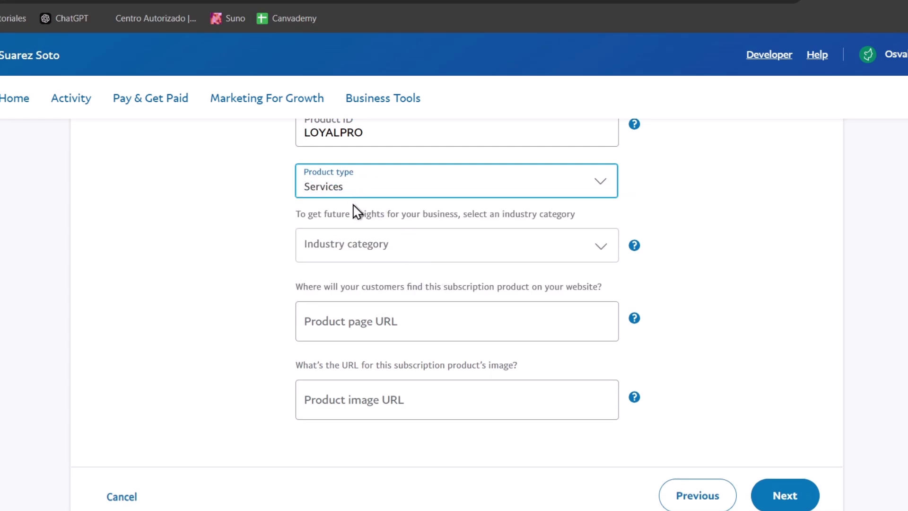
Step: Search 'ENTE' and set the industry category to Entertainment and media
click(364, 263)
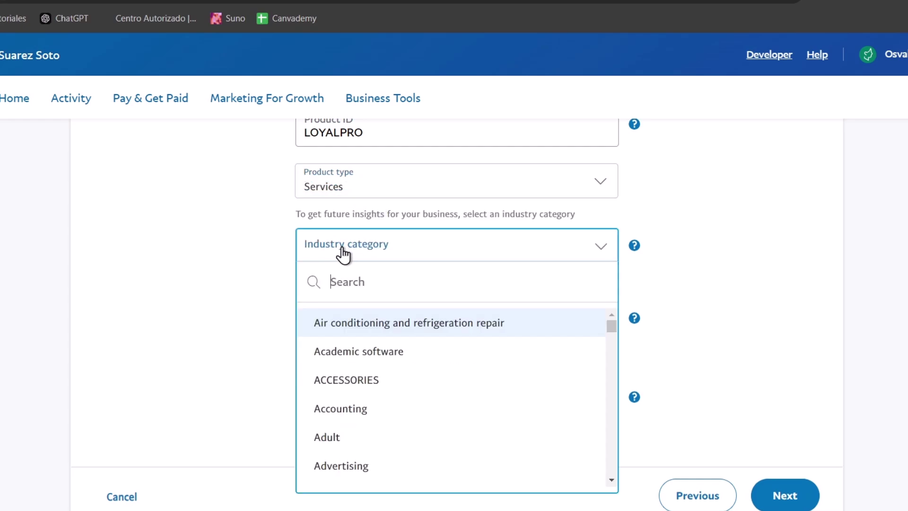
text(ENTE)
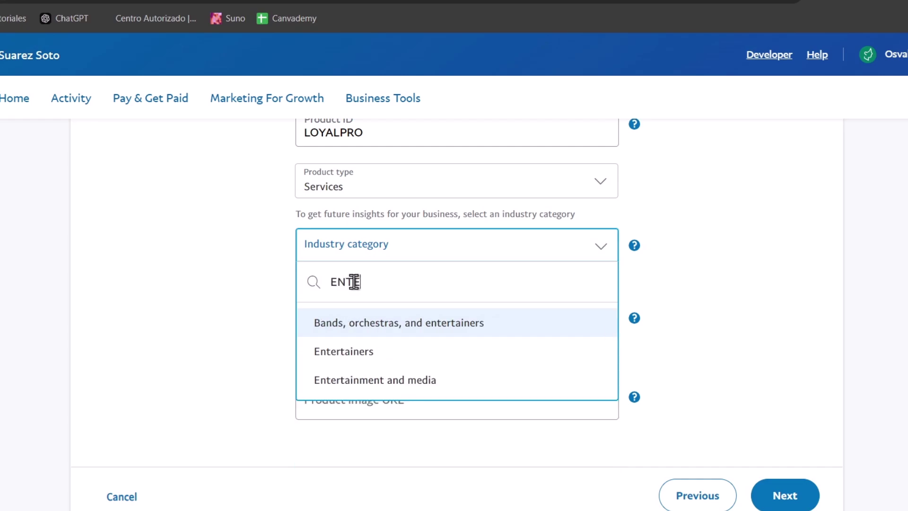
click(468, 392)
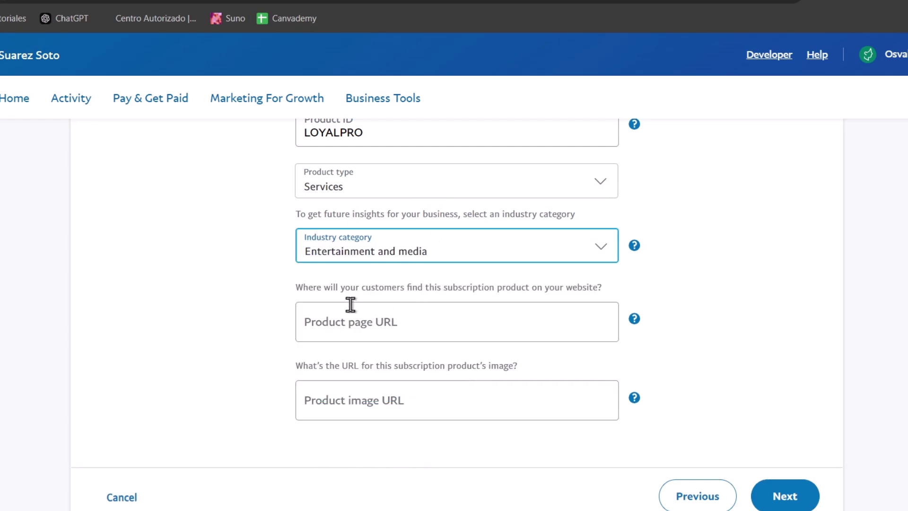
drag(331, 288, 566, 303)
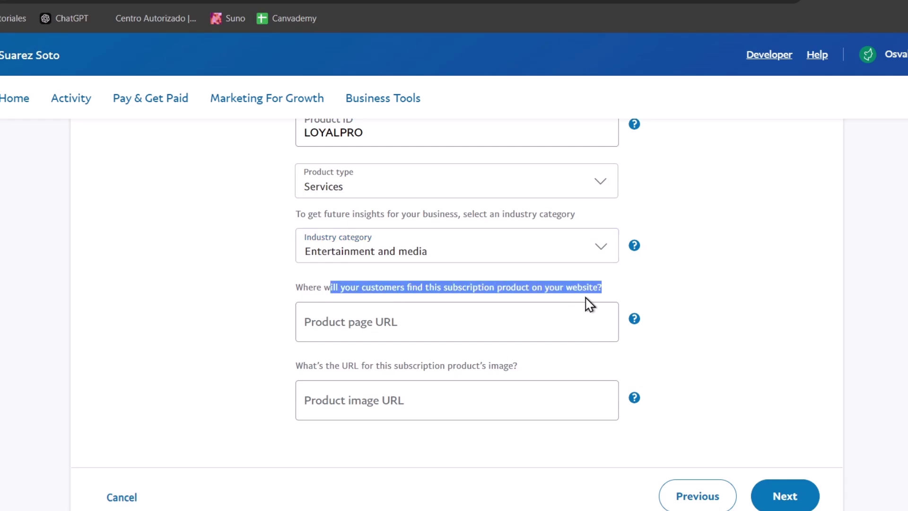
click(563, 318)
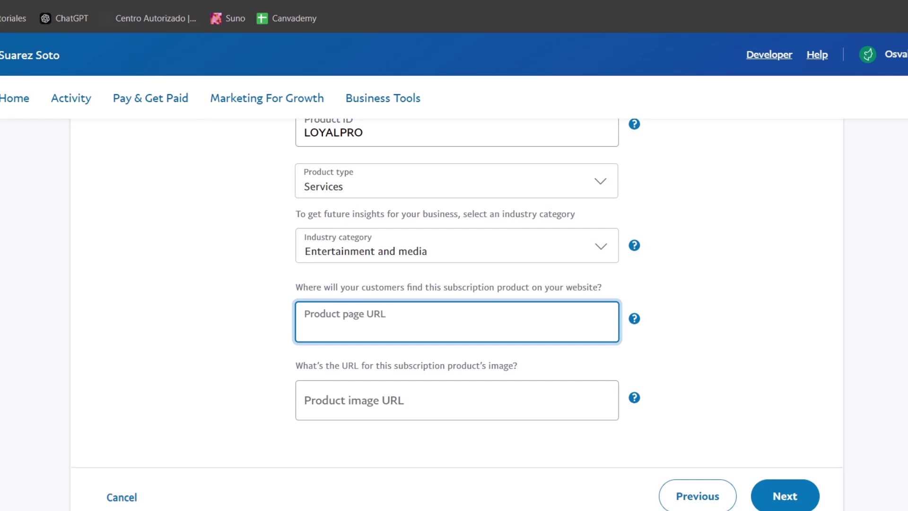
Step: Go to sites.google.com in a new tab and copy the ghost site's published link
key(ctrl+t)
text(sites)
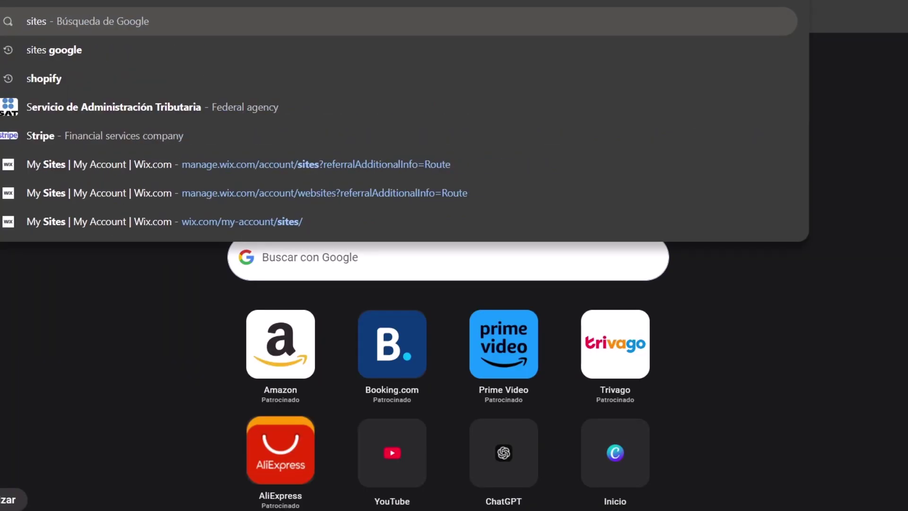
text(.google.com)
key(Return)
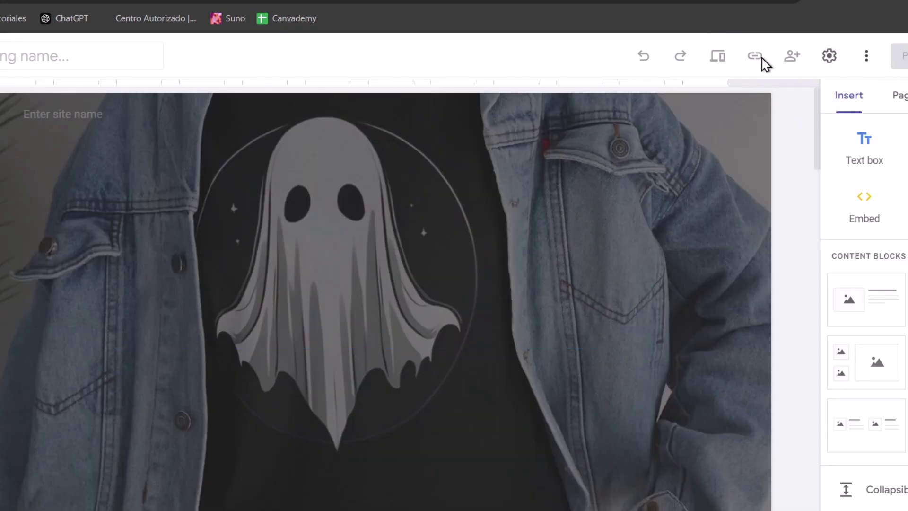
click(746, 56)
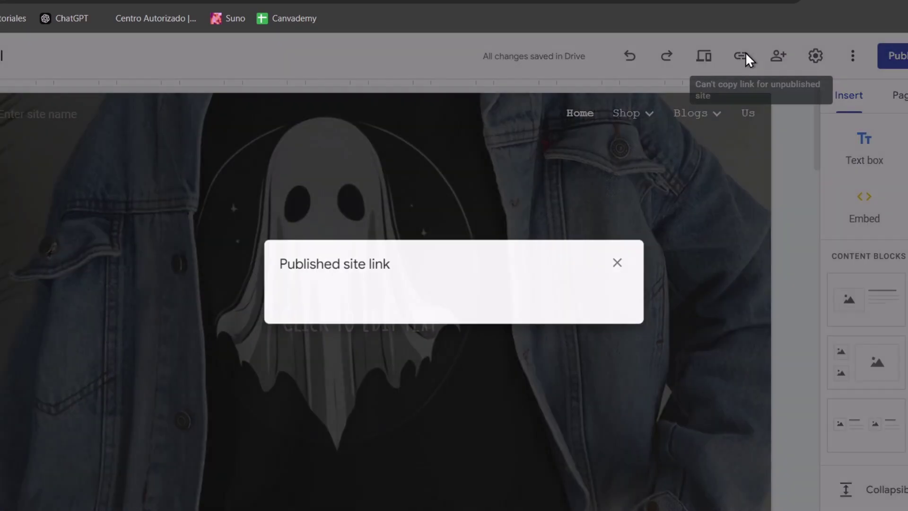
click(594, 299)
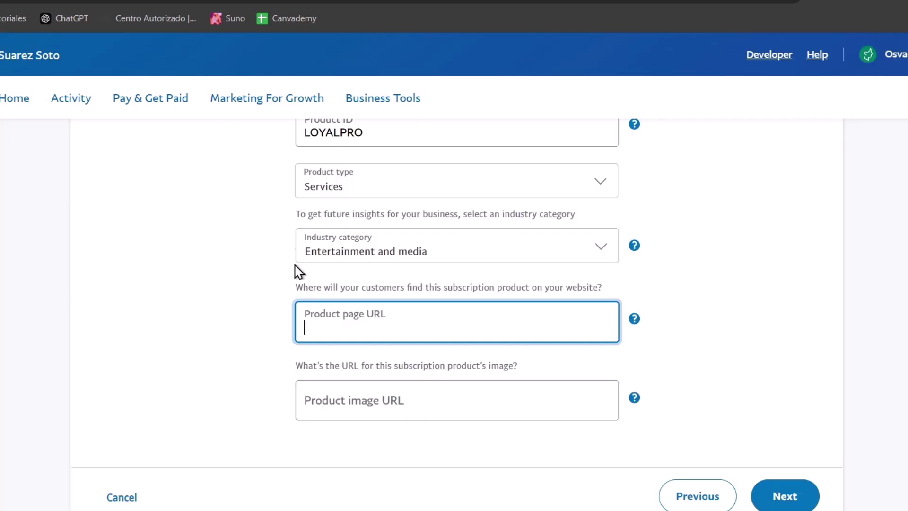
key(ctrl+v)
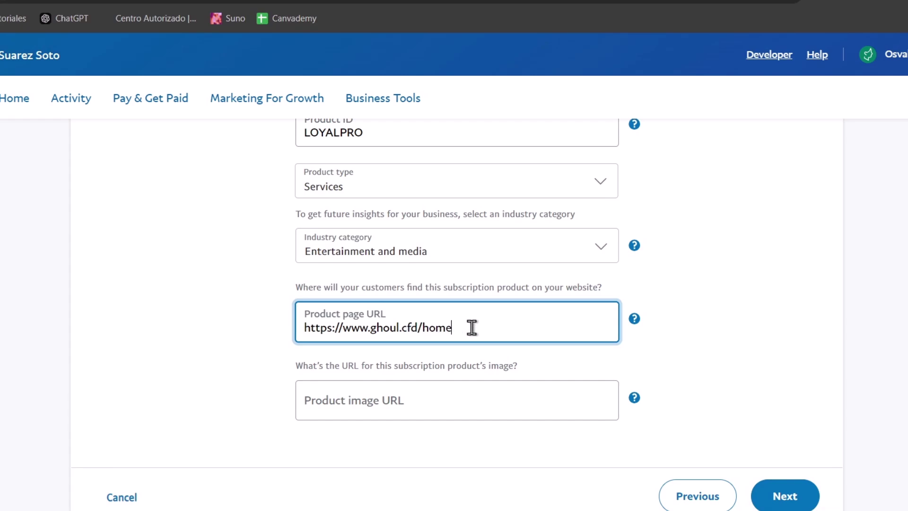
click(430, 396)
drag(371, 364, 529, 380)
click(532, 379)
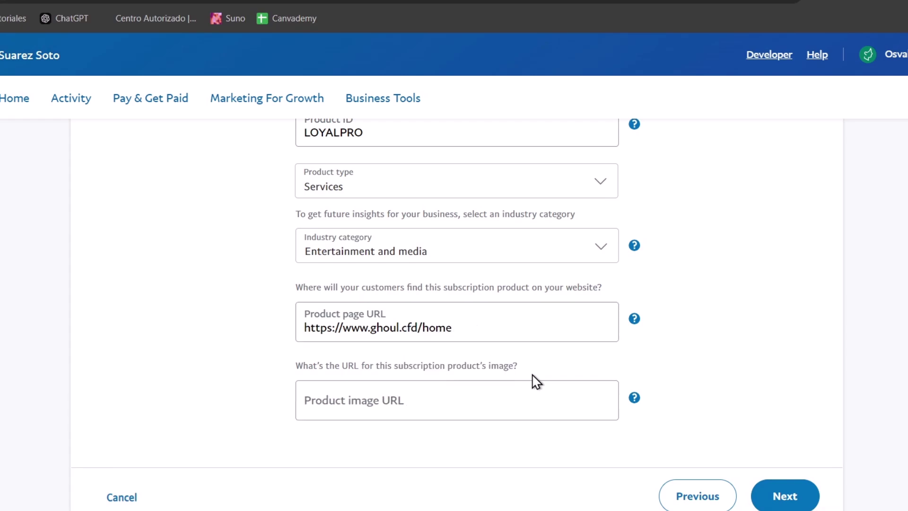
click(490, 413)
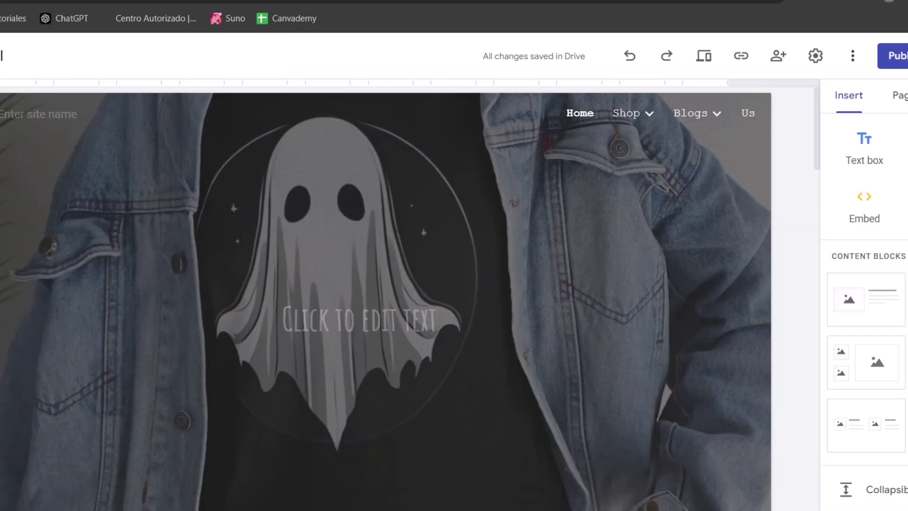
scroll(557, 240, down, 10)
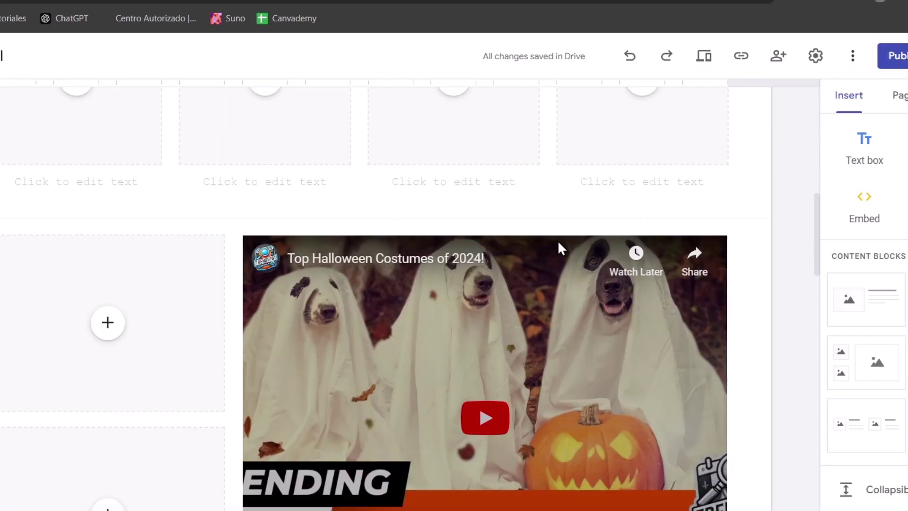
scroll(305, 195, down, 10)
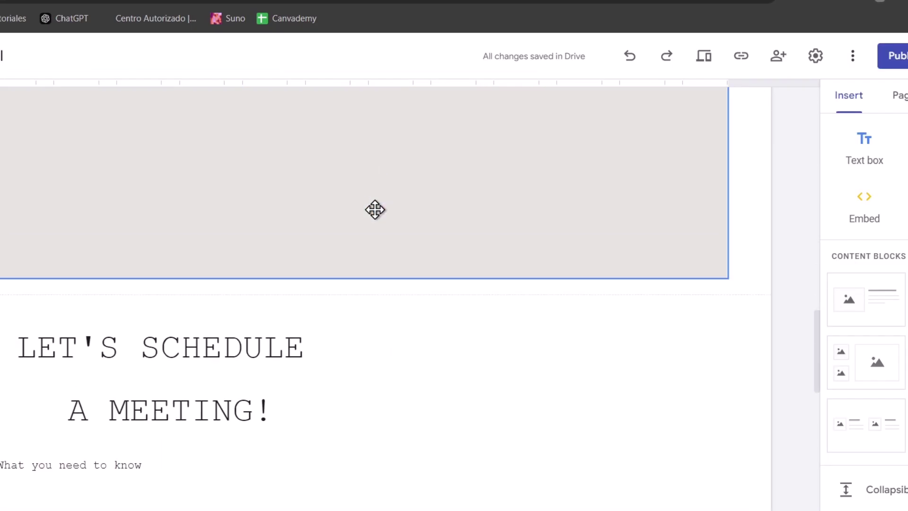
scroll(449, 242, down, 8)
scroll(505, 312, up, 5)
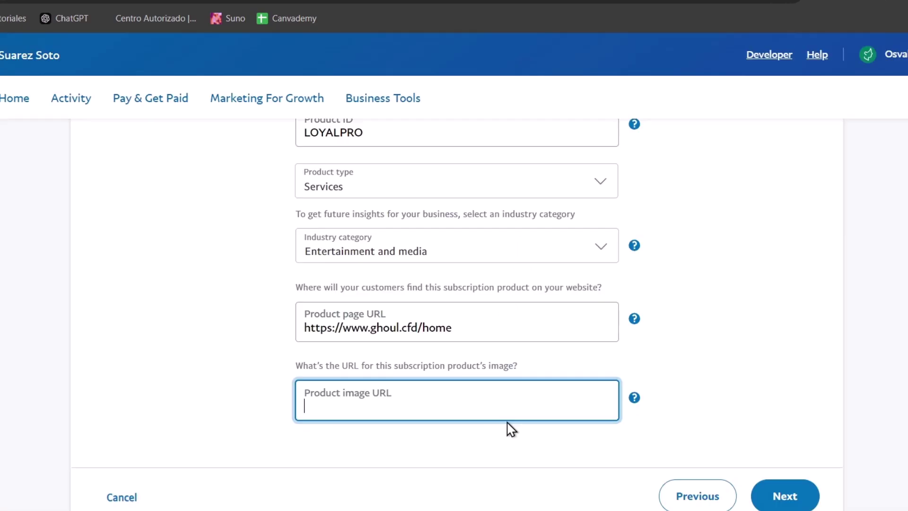
Step: Paste the same link as the Product image URL and save the product
key(ctrl+v)
click(563, 475)
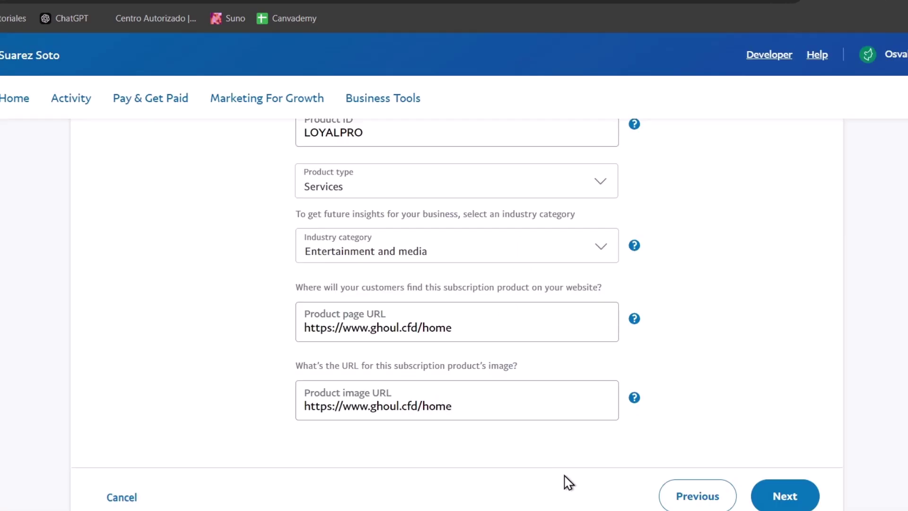
click(764, 505)
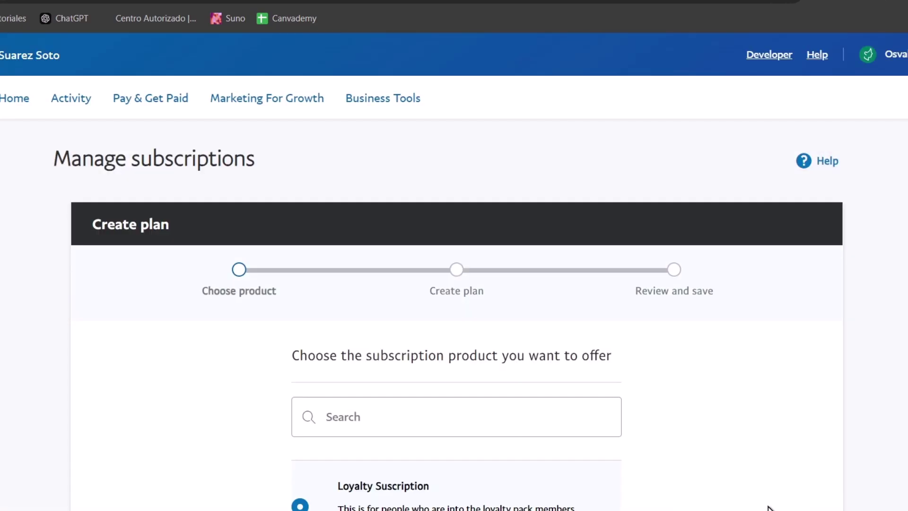
Step: Select Loyalty Suscription as the product for the new plan
scroll(747, 447, down, 5)
scroll(746, 446, up, 5)
drag(352, 352, 654, 401)
scroll(820, 373, down, 5)
click(450, 161)
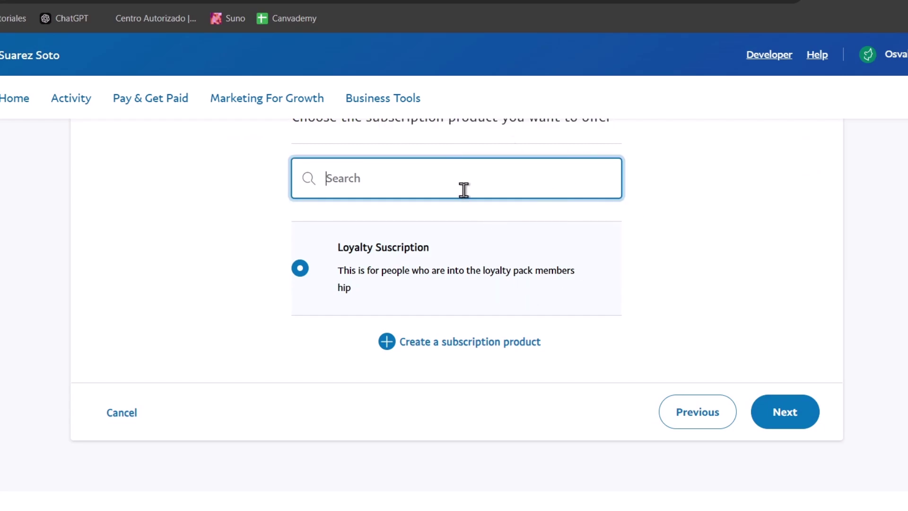
click(463, 263)
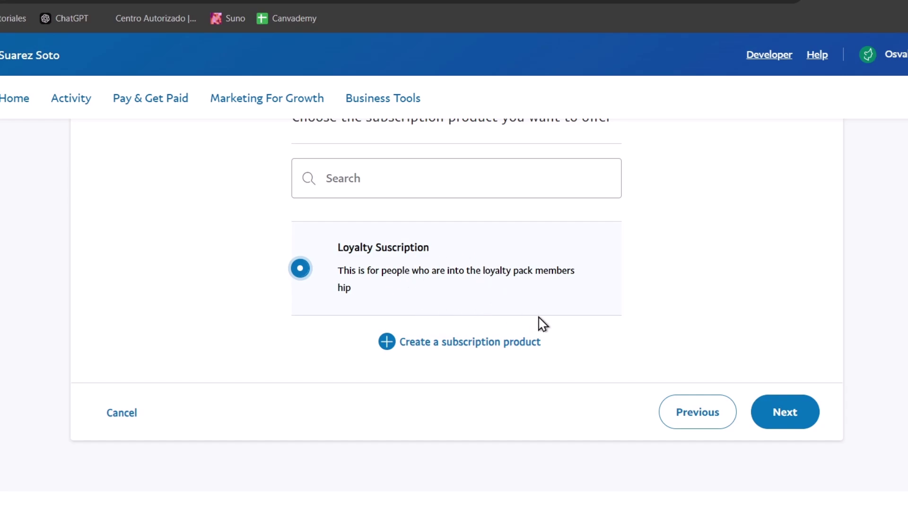
Step: Pick Quantity pricing as the plan type for Loyalty Suscription and continue
click(771, 411)
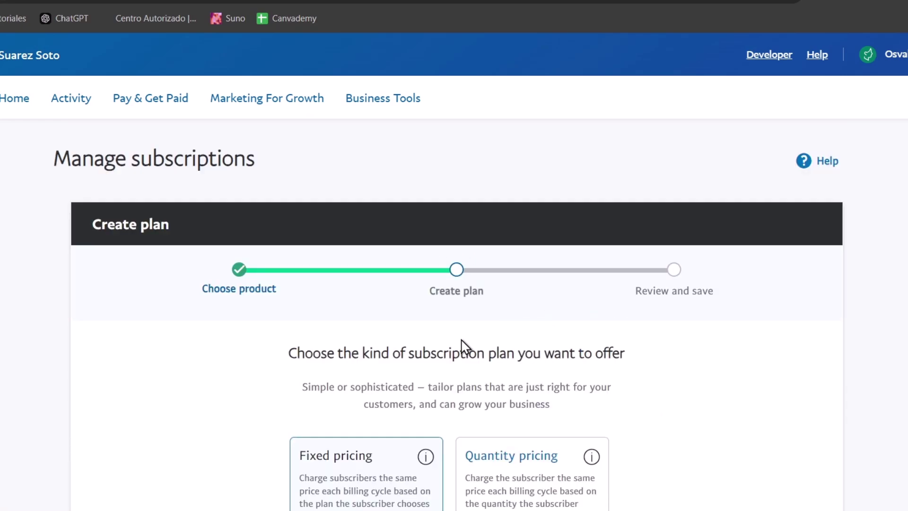
scroll(454, 312, down, 2)
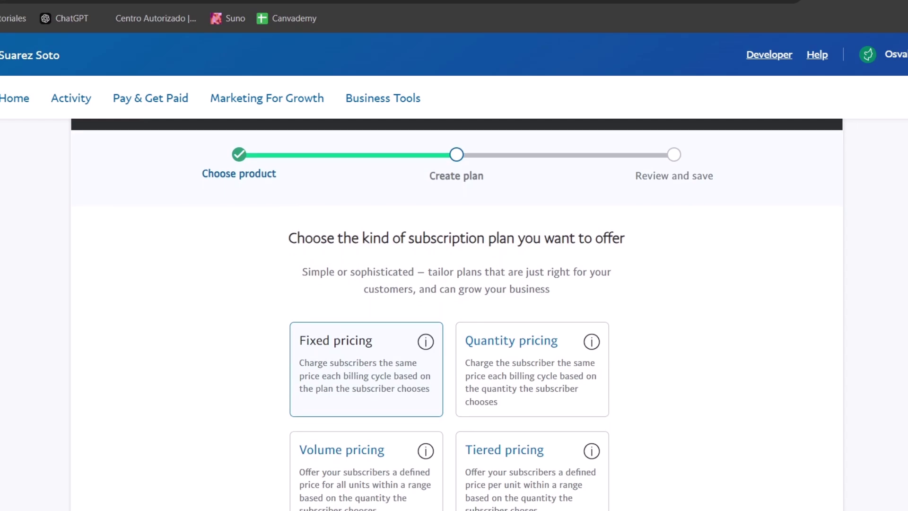
scroll(457, 314, down, 1)
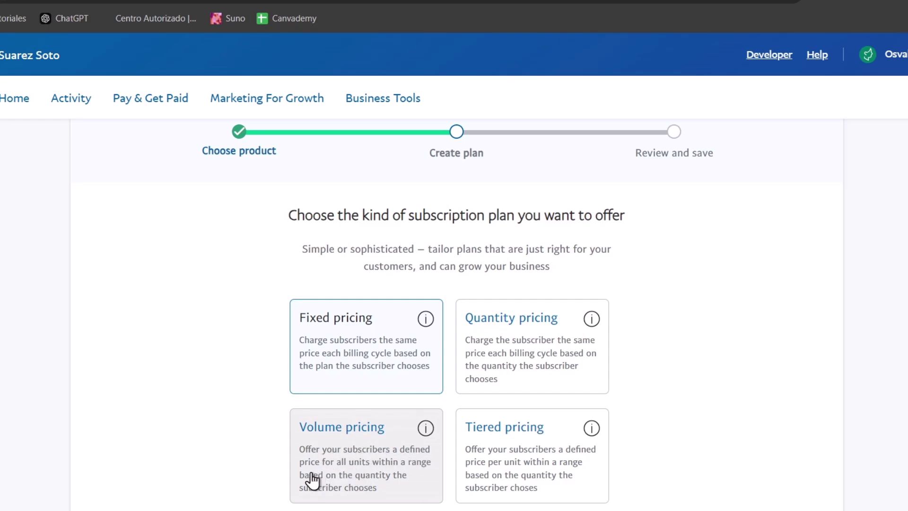
click(401, 475)
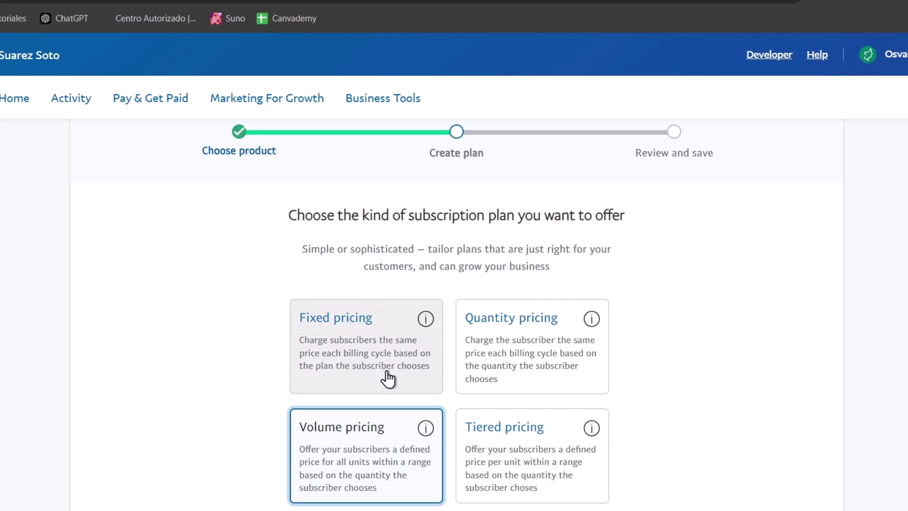
click(471, 386)
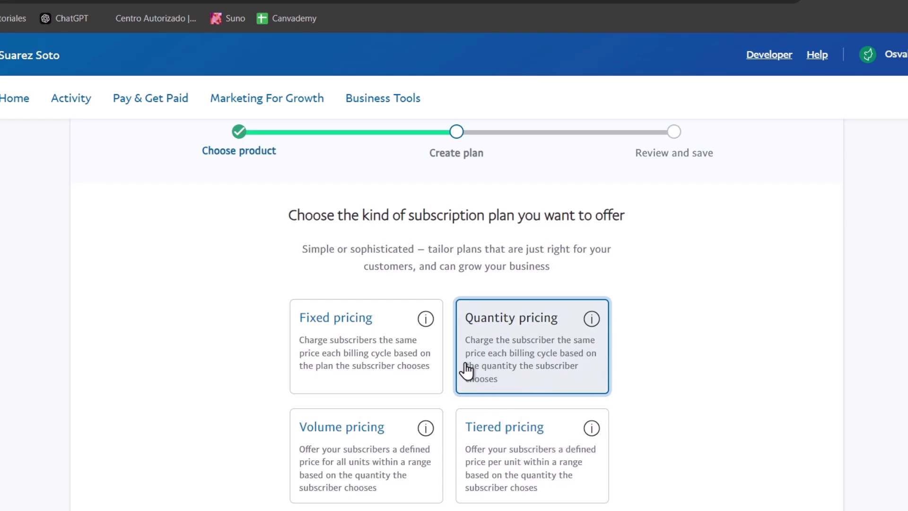
scroll(520, 336, down, 5)
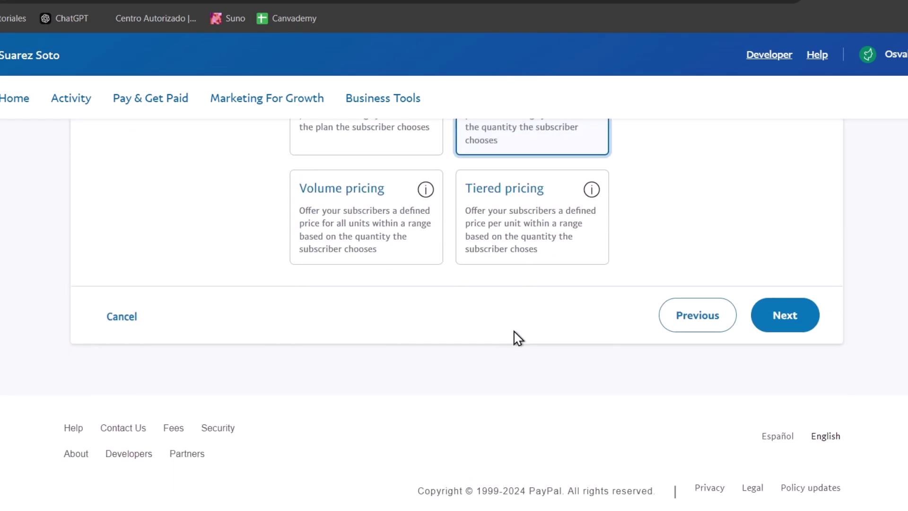
Step: Name the plan 'Basic Plan', finish its description, and advance to MXN pricing
click(761, 323)
scroll(697, 328, down, 5)
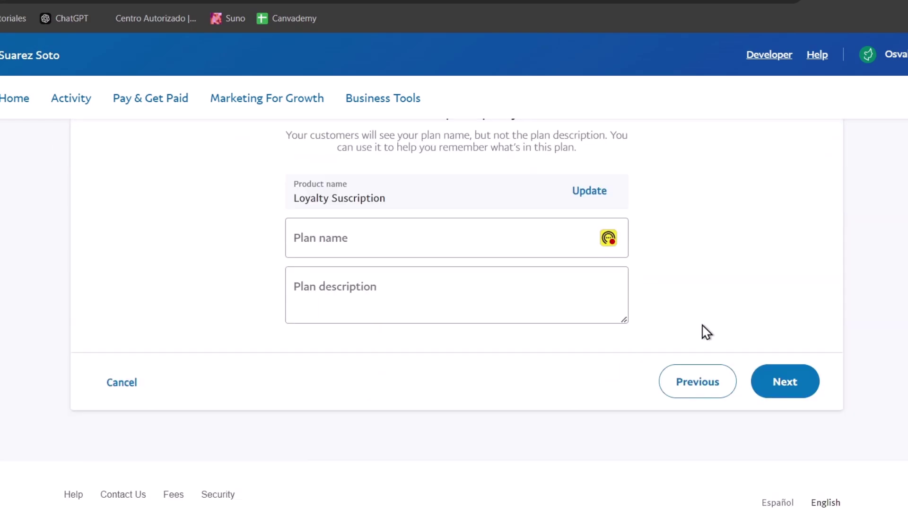
click(431, 239)
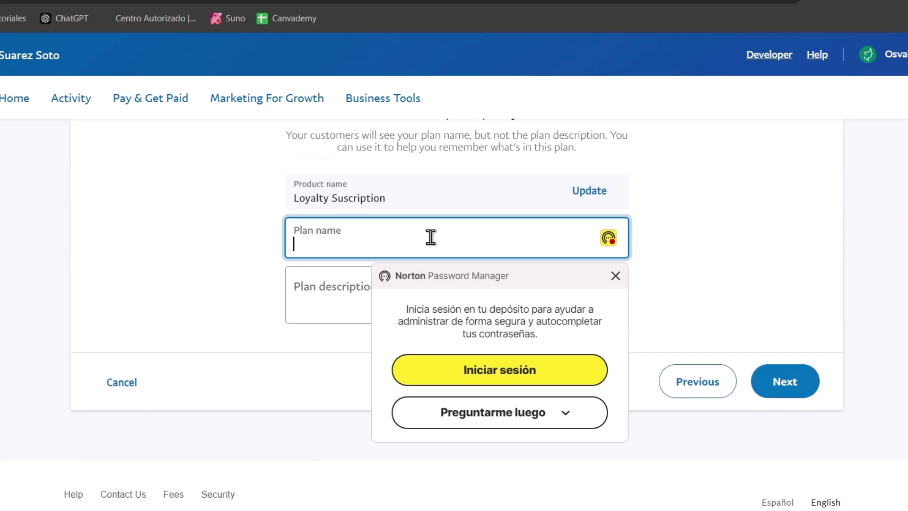
text(Basic Plan)
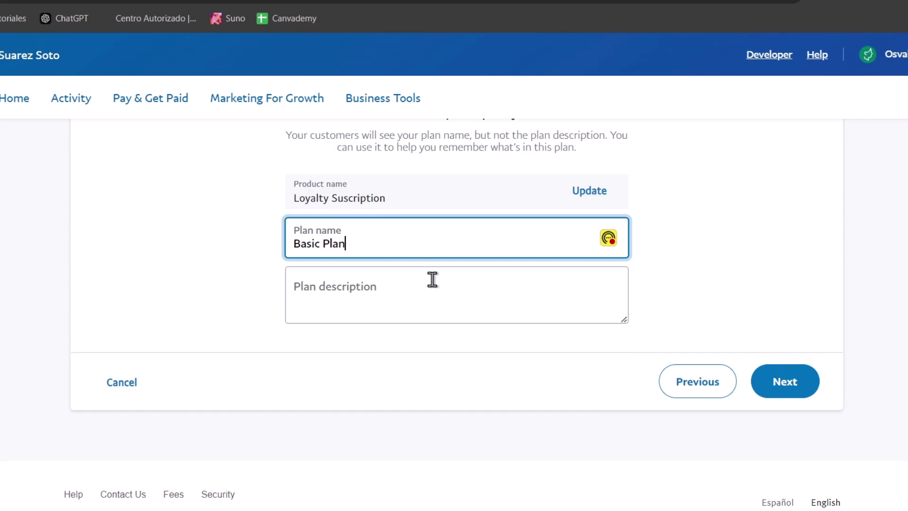
click(432, 278)
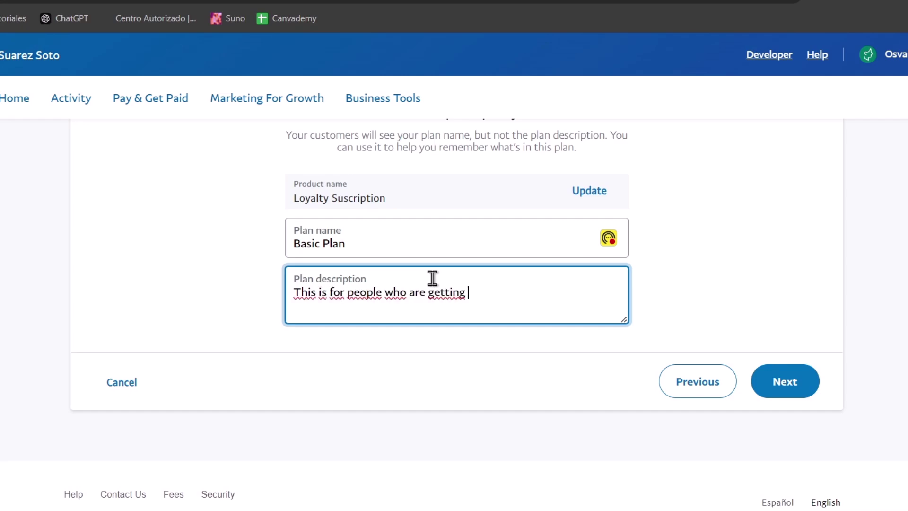
click(770, 390)
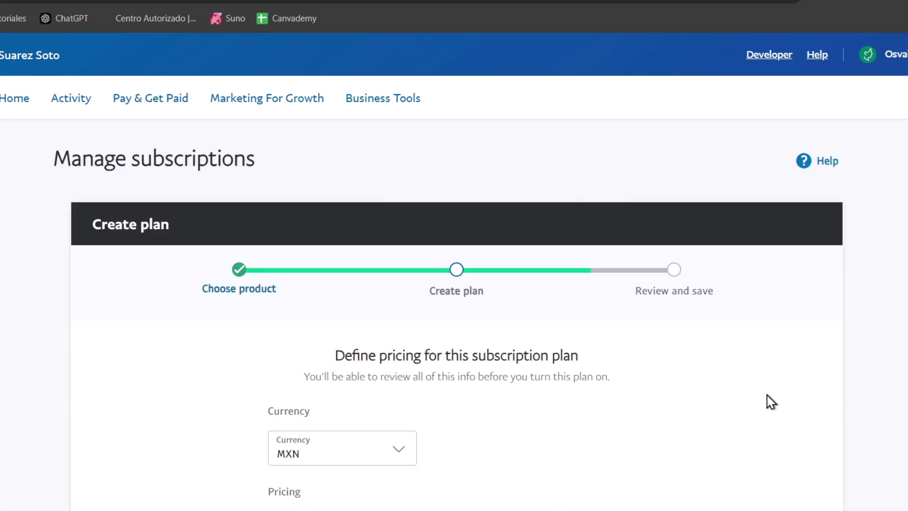
Step: Leave the one-time setup fee off and enable a trial period
scroll(603, 229, down, 5)
scroll(740, 270, up, 5)
scroll(456, 307, down, 3)
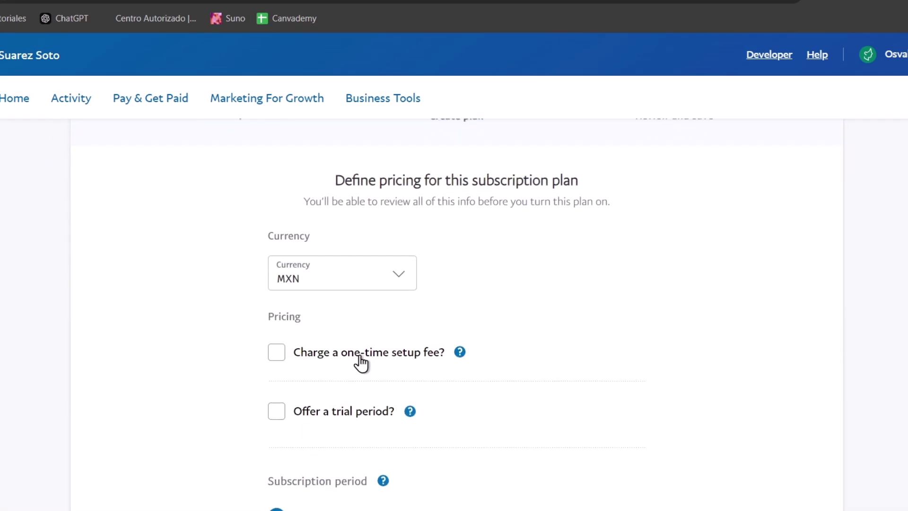
click(276, 352)
click(328, 393)
click(276, 353)
click(276, 410)
scroll(454, 283, down, 5)
Step: Price the 1-day trial at $0 and the regular plan at $4 every 1 month
click(345, 254)
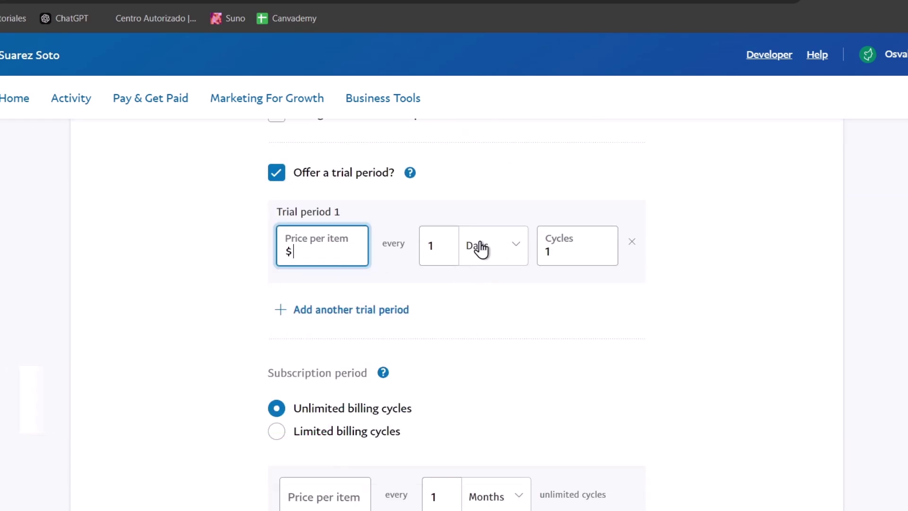
text(0)
click(453, 275)
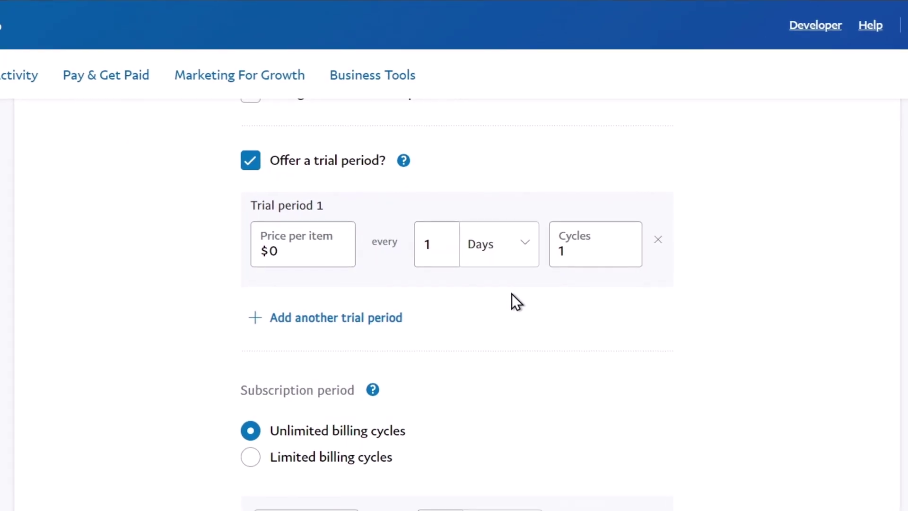
scroll(511, 293, down, 5)
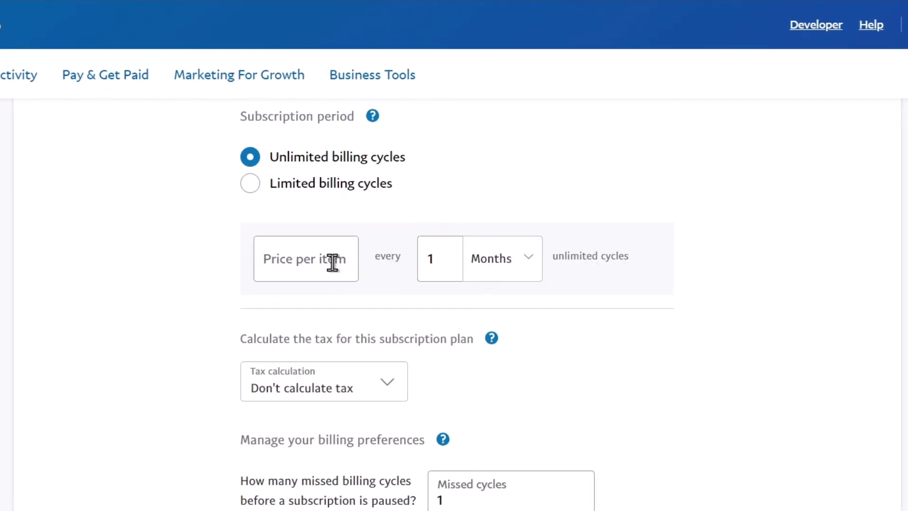
click(303, 273)
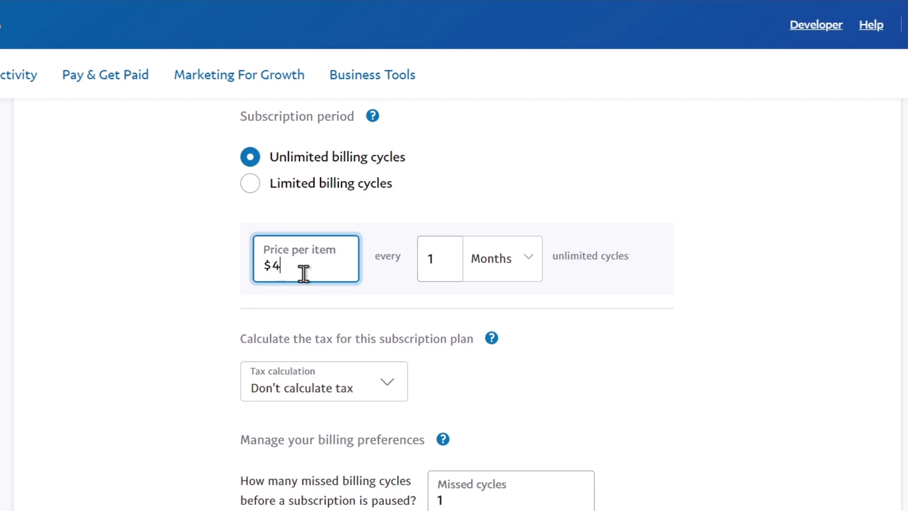
click(368, 289)
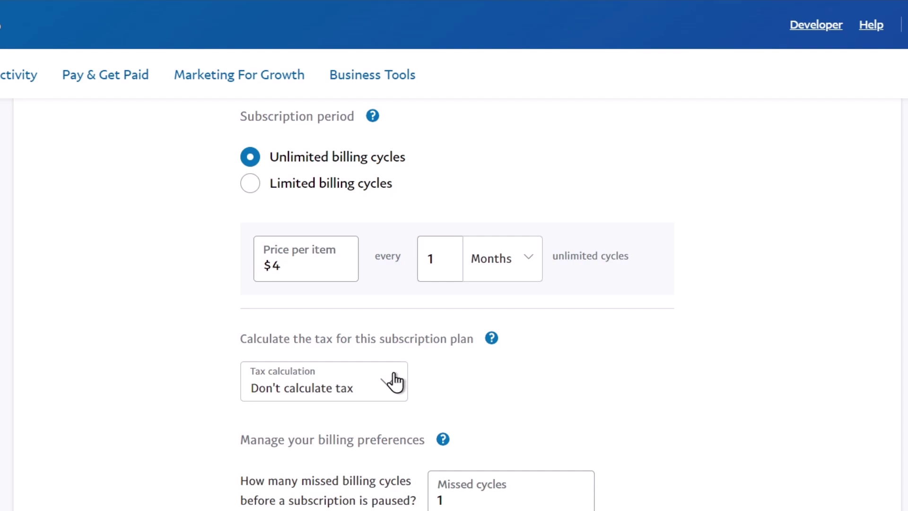
scroll(390, 383, down, 5)
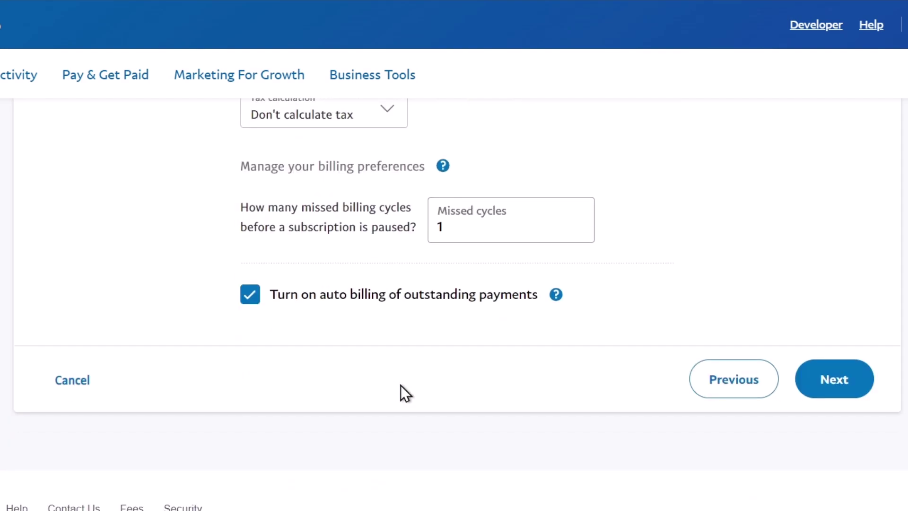
drag(369, 207, 550, 282)
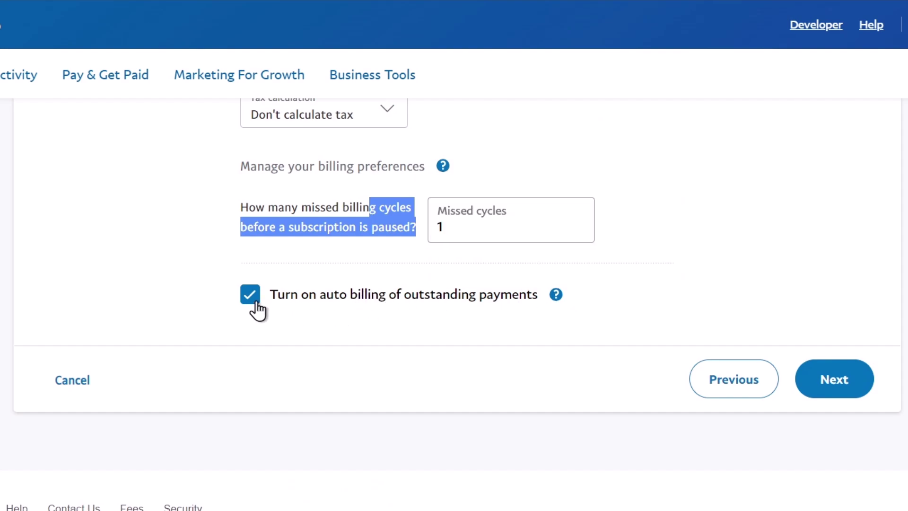
Step: Review the Basic Plan summary with its 1-day free trial and $4.00 MXN monthly price
click(856, 390)
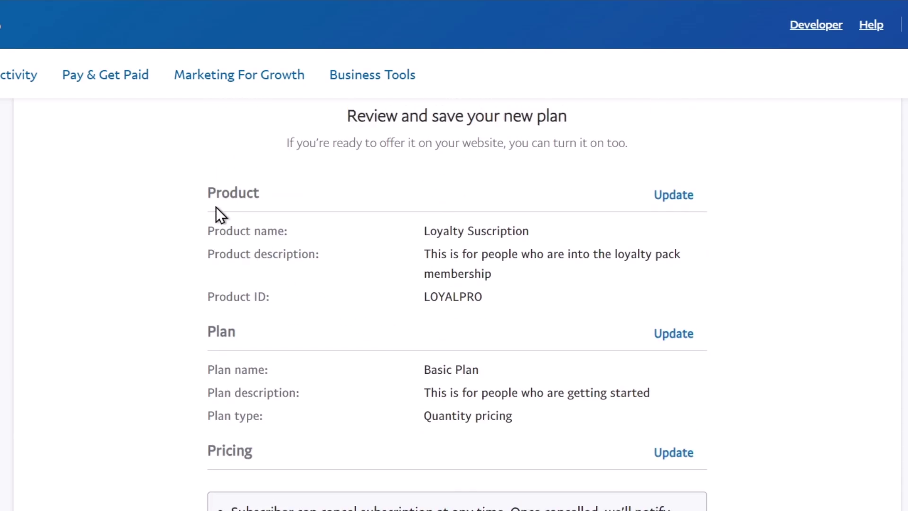
drag(216, 206, 606, 280)
click(259, 322)
scroll(458, 386, down, 5)
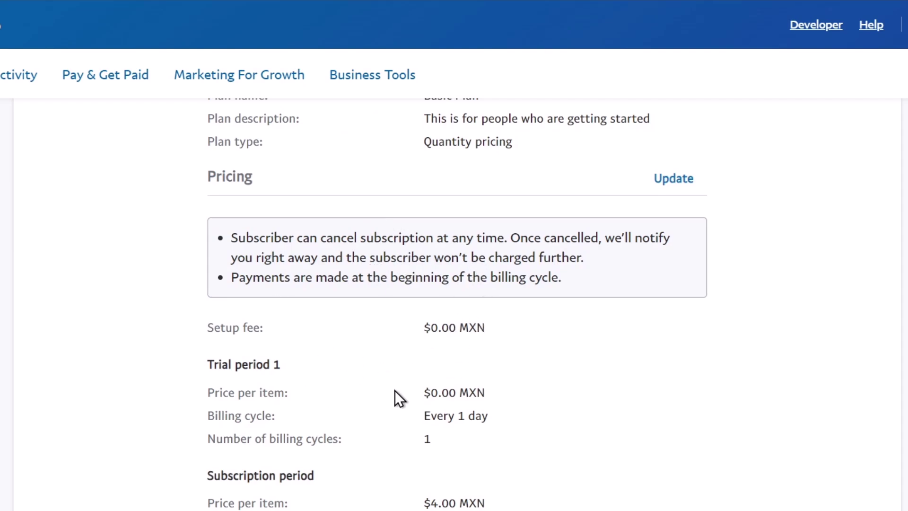
scroll(624, 312, down, 5)
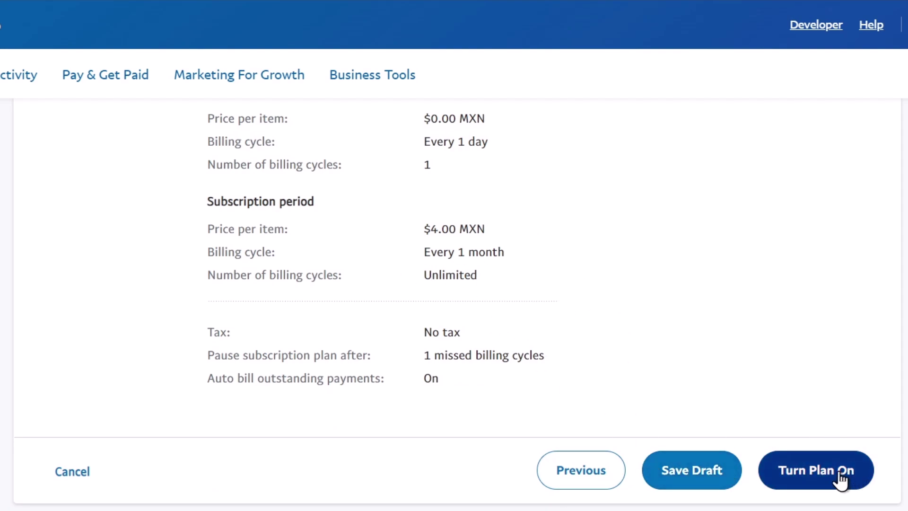
Step: Save the Basic Plan draft, turn the plan on, and view the Active plans list
click(717, 468)
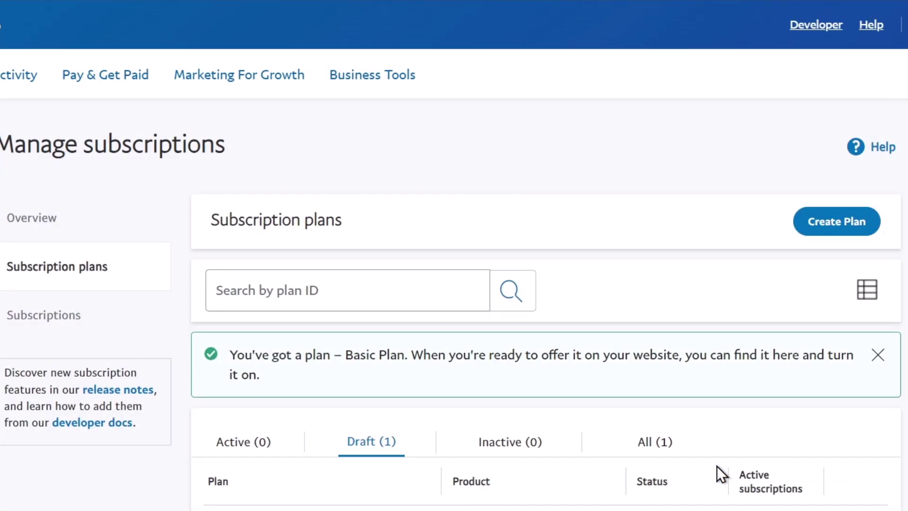
scroll(717, 466, down, 5)
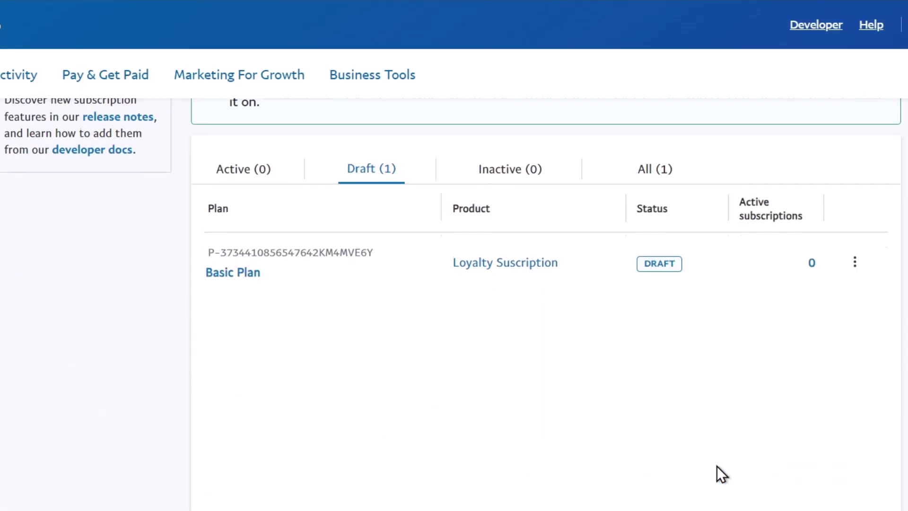
click(854, 260)
click(834, 332)
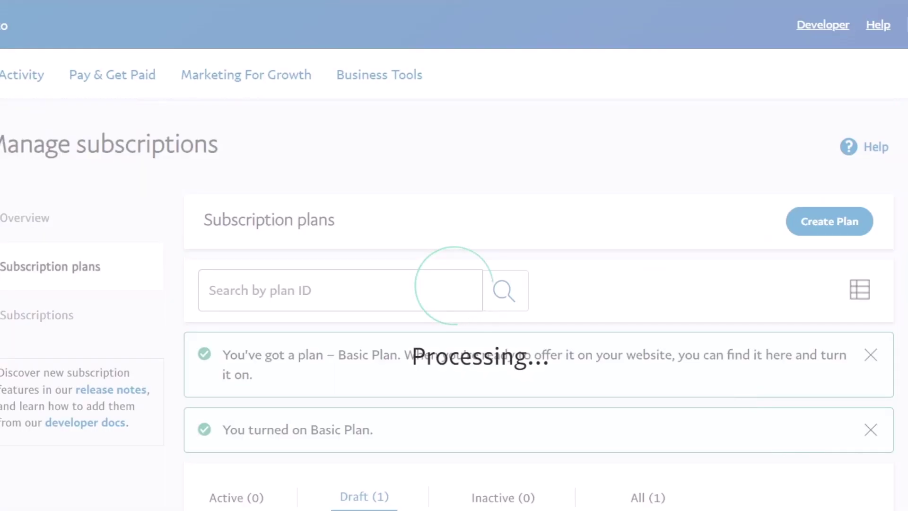
click(250, 498)
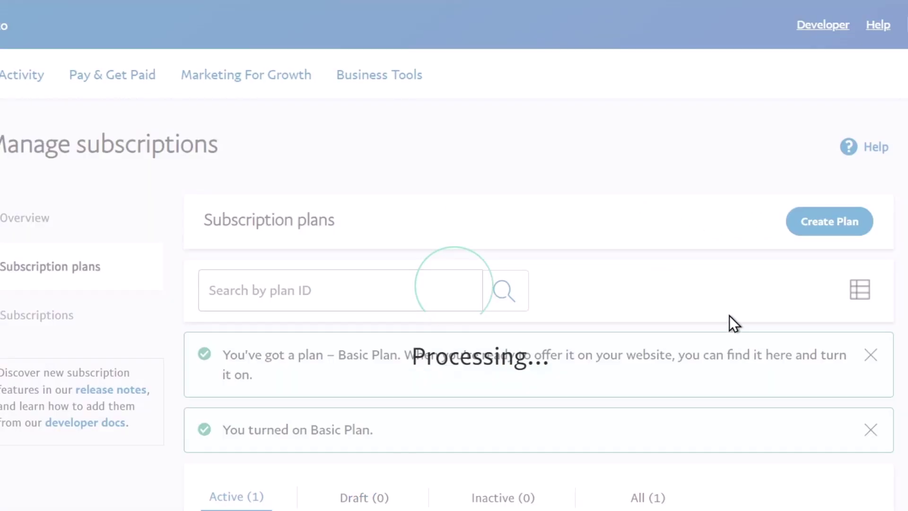
scroll(726, 323, down, 5)
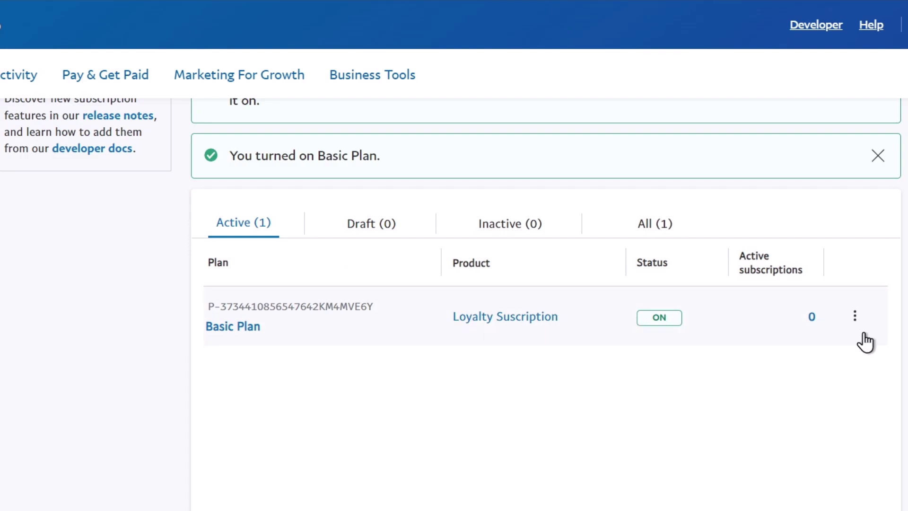
drag(739, 265, 777, 290)
click(811, 316)
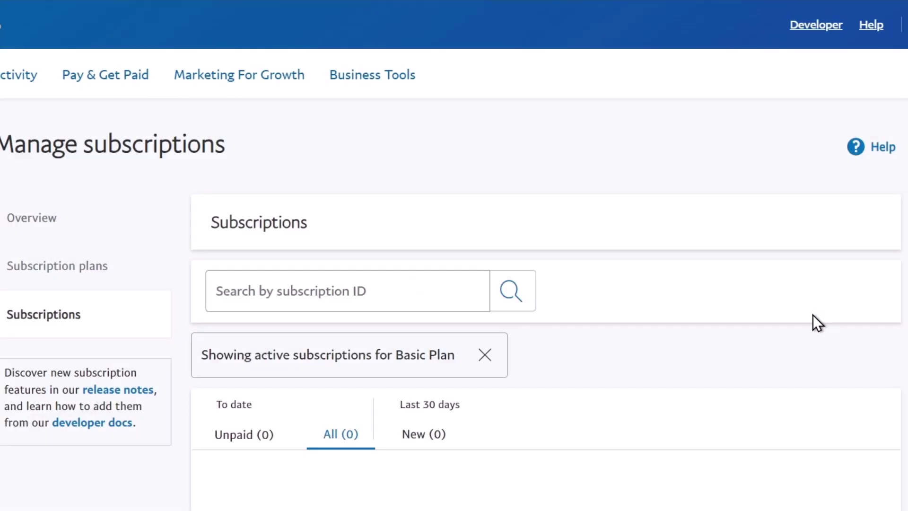
click(234, 436)
click(328, 437)
click(87, 262)
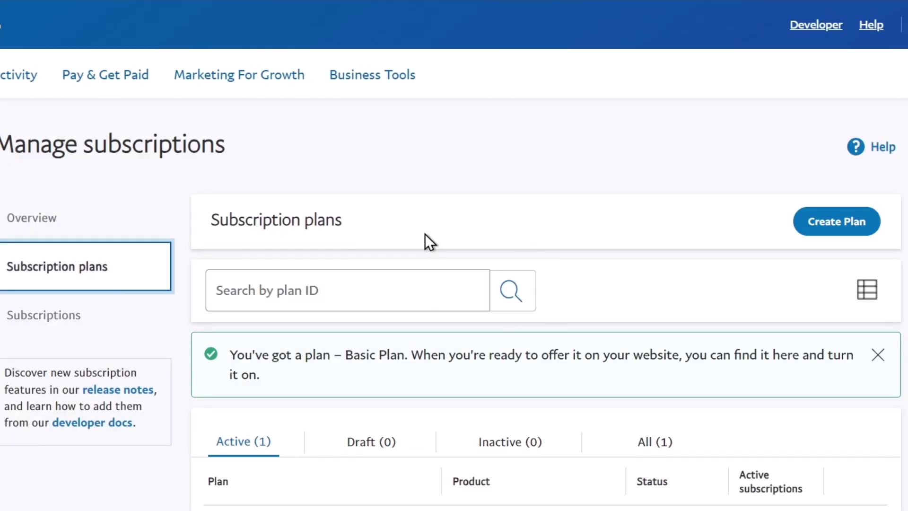
click(53, 219)
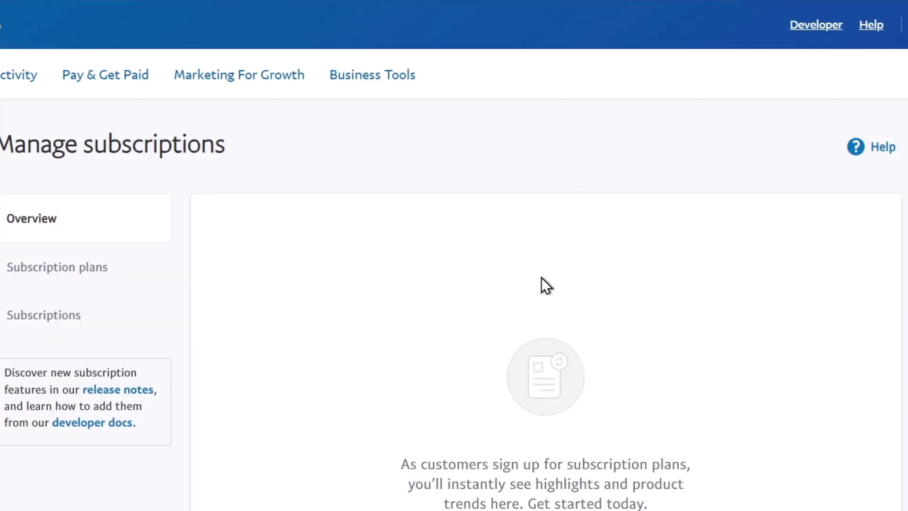
scroll(567, 293, down, 5)
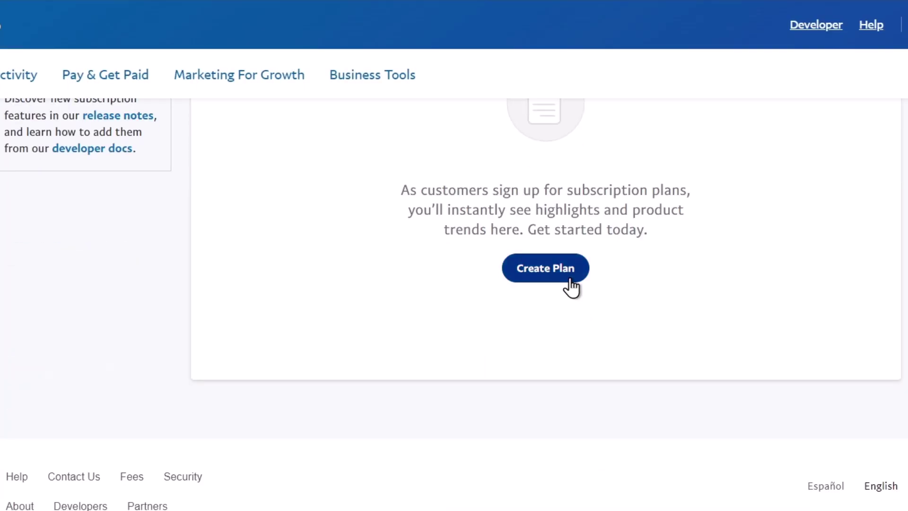
click(570, 283)
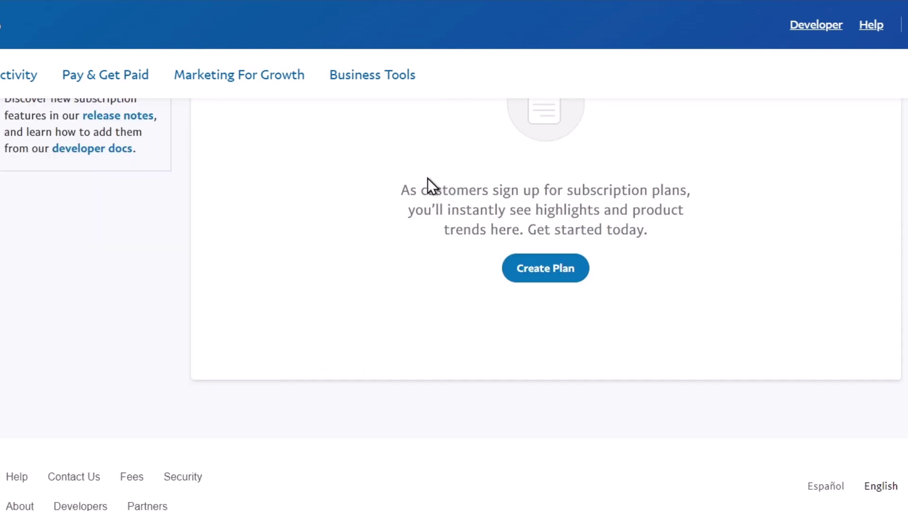
scroll(473, 185, up, 6)
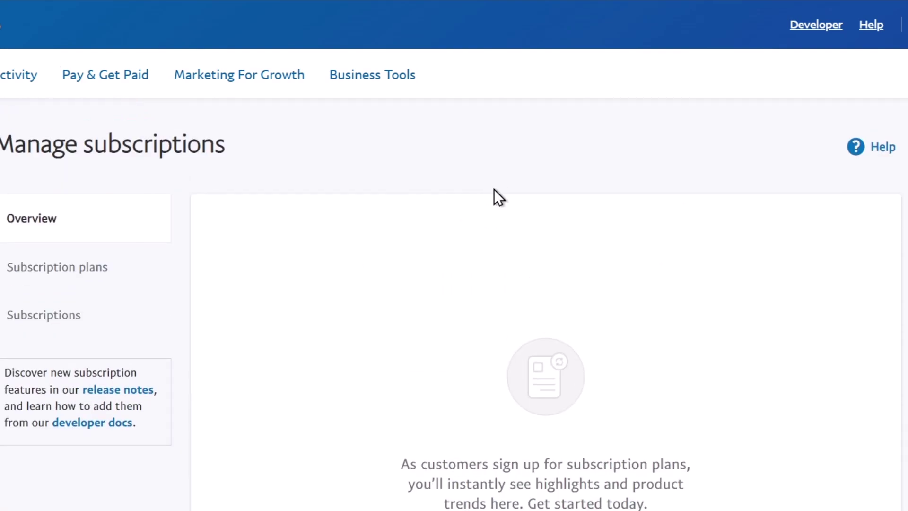
click(75, 325)
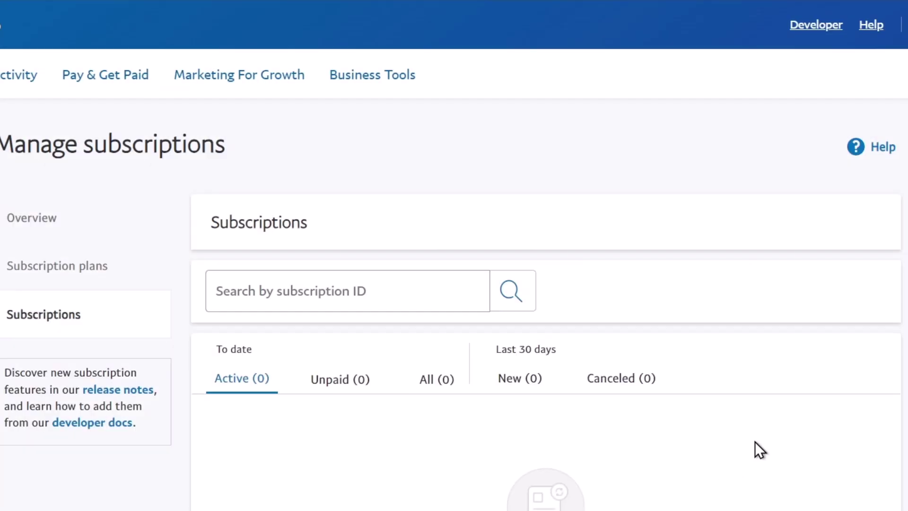
click(51, 273)
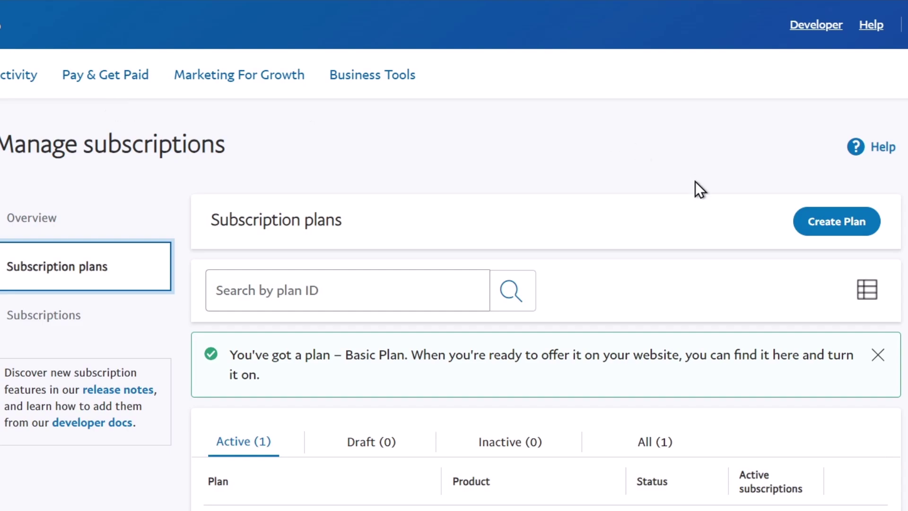
Step: Open Basic Plan's details and bring up its Update plan pricing dialog in MXN
scroll(698, 198, down, 8)
scroll(699, 198, up, 3)
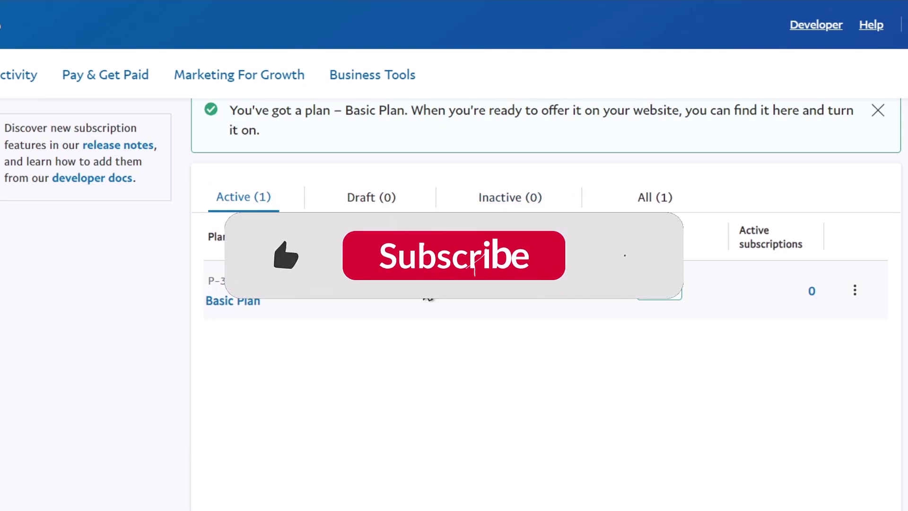
click(245, 301)
scroll(905, 126, down, 1)
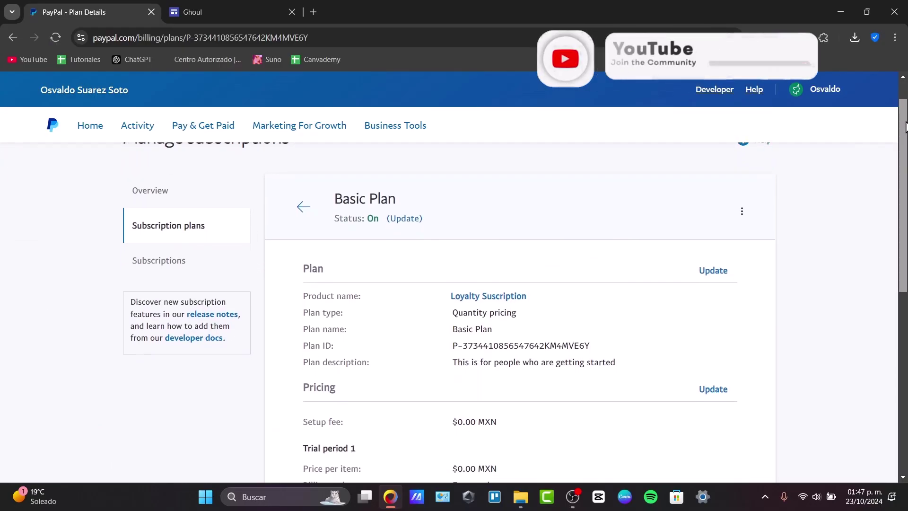
scroll(905, 126, down, 2)
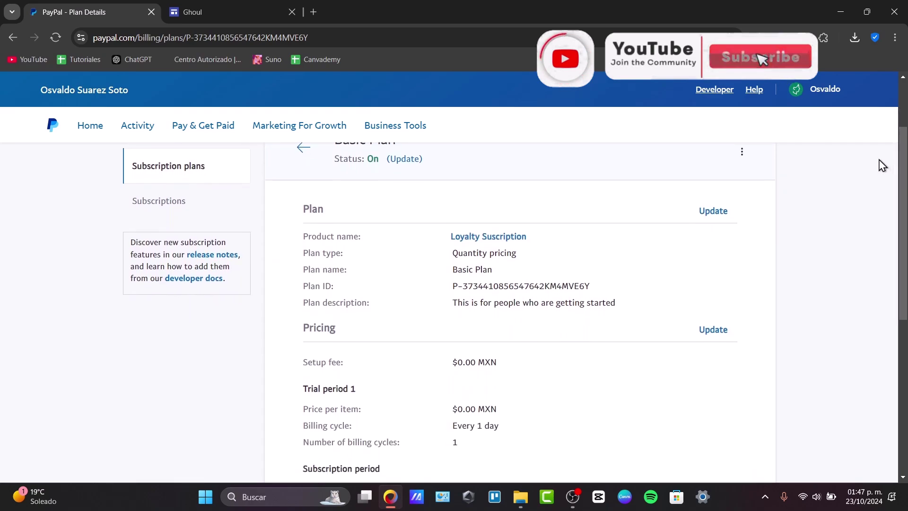
scroll(882, 165, down, 4)
scroll(881, 166, up, 2)
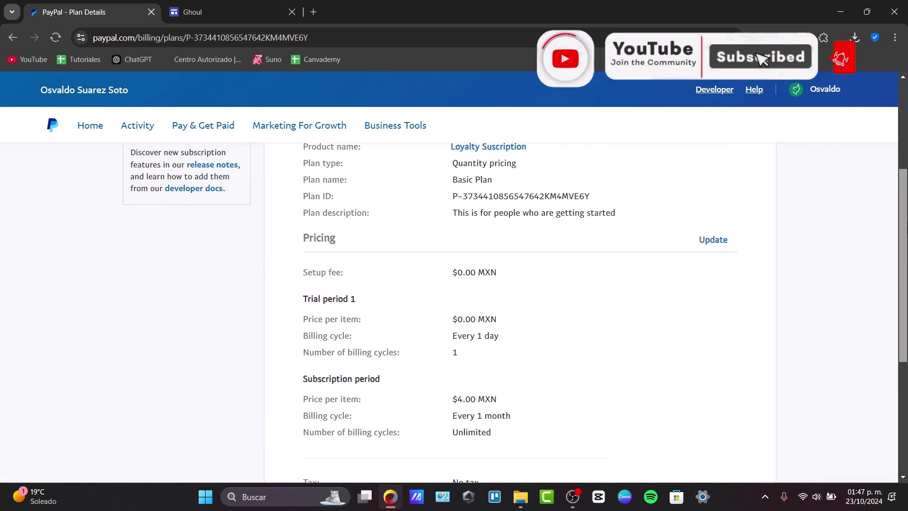
scroll(773, 310, up, 3)
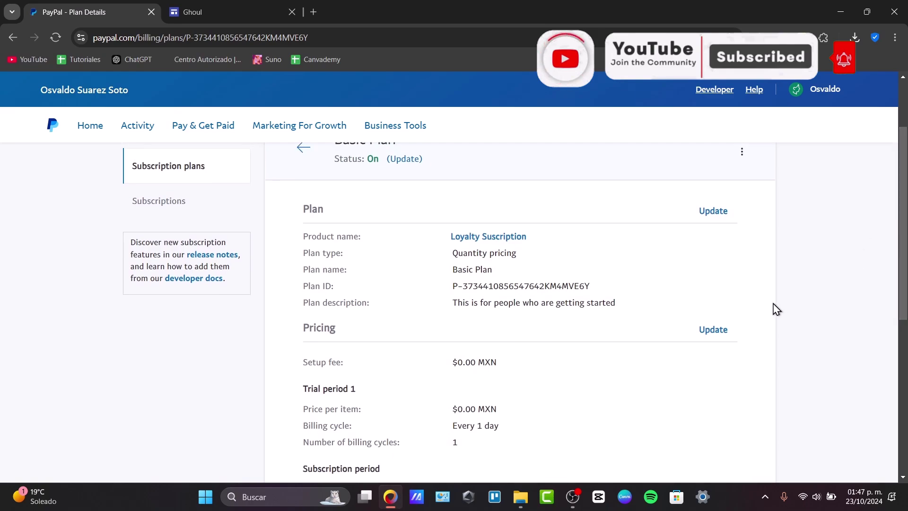
click(716, 330)
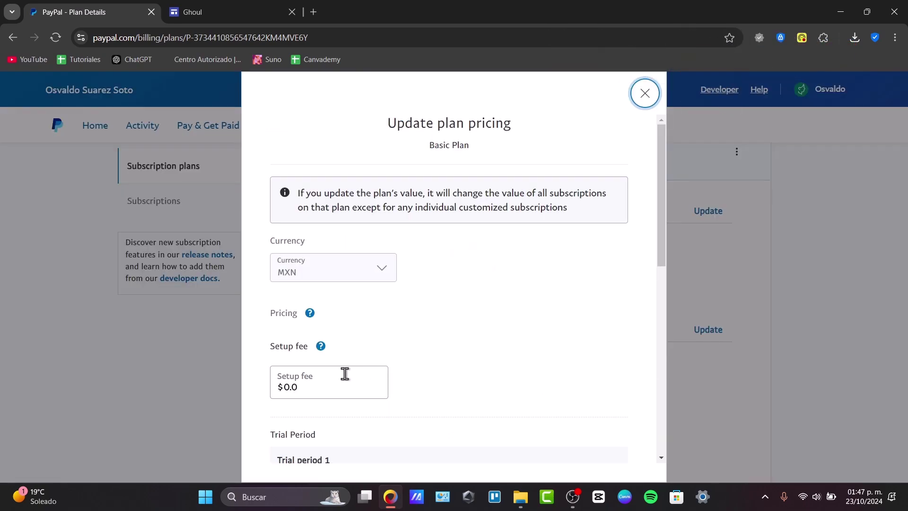